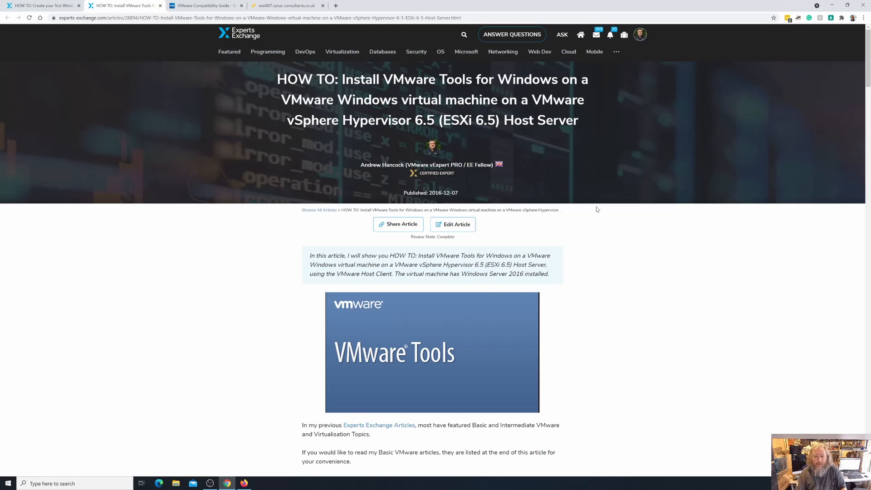
- Read the VMware Tools article's introduction and its explanation of what VMware Tools are
scroll(662, 222, down, 2)
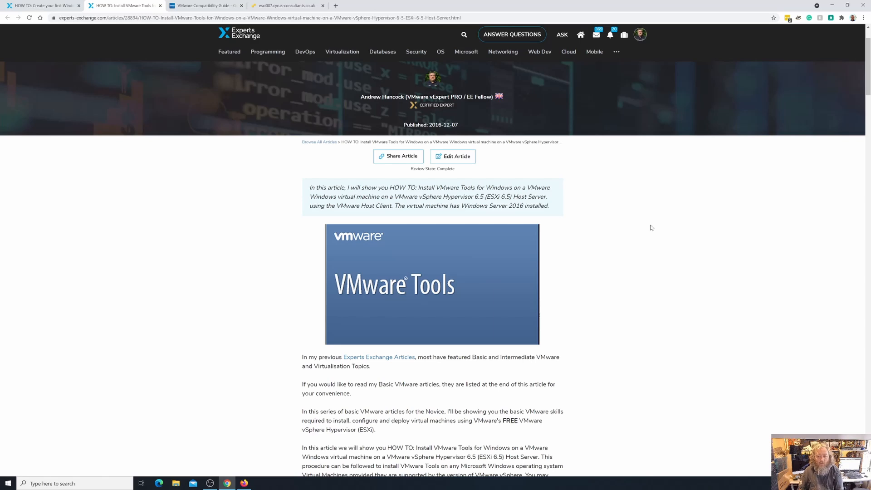
scroll(648, 232, down, 2)
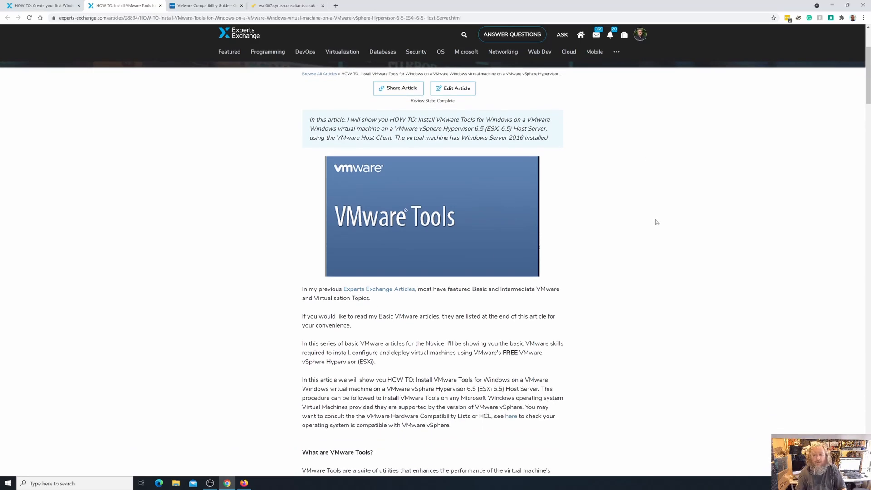
scroll(656, 222, down, 2)
scroll(656, 222, down, 3)
scroll(656, 222, down, 3)
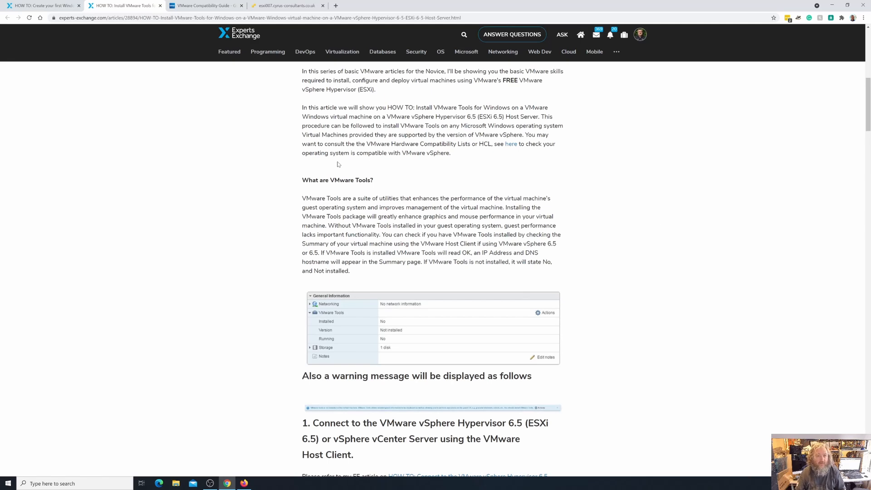
- Switch to the ESXi host client and check for Windows updates inside My-First-Windows-Virtual-Machine through its console
click(279, 7)
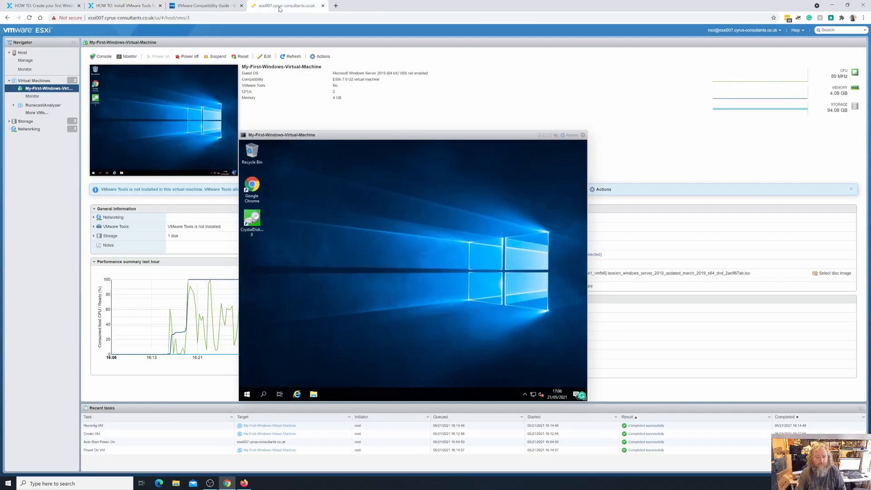
click(582, 135)
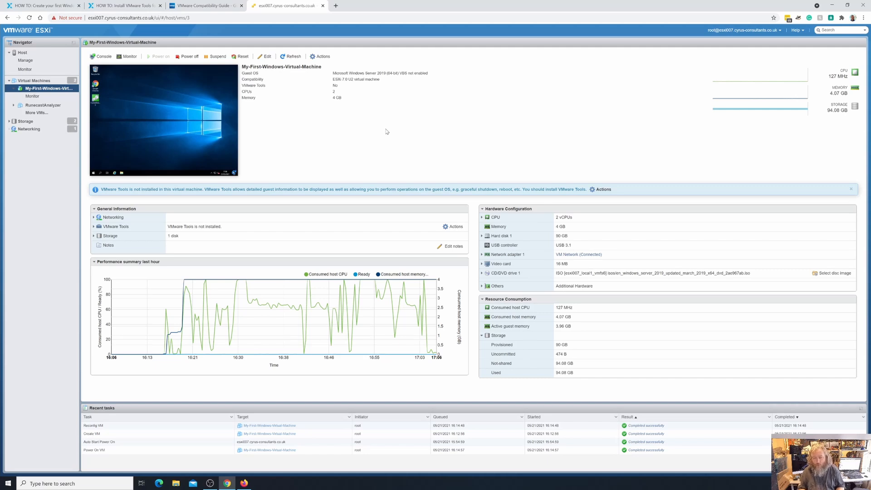
click(166, 147)
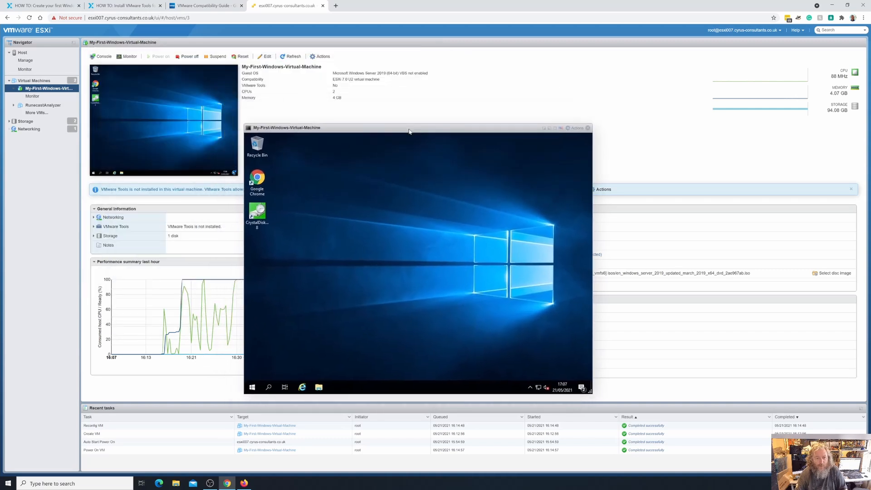
click(256, 385)
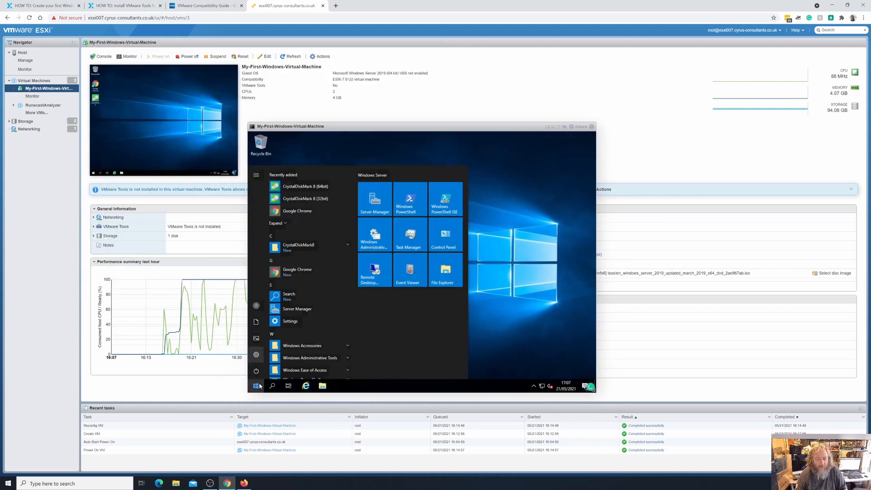
click(256, 355)
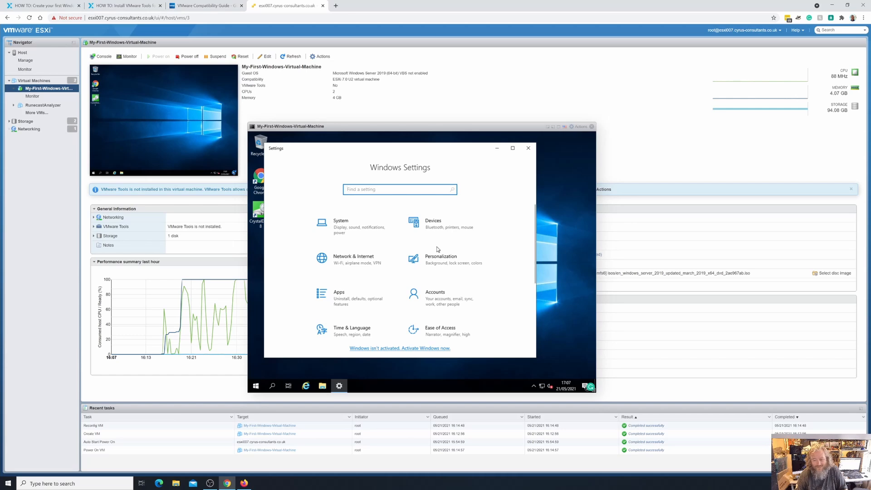
scroll(439, 291, down, 1)
scroll(439, 292, down, 3)
click(446, 286)
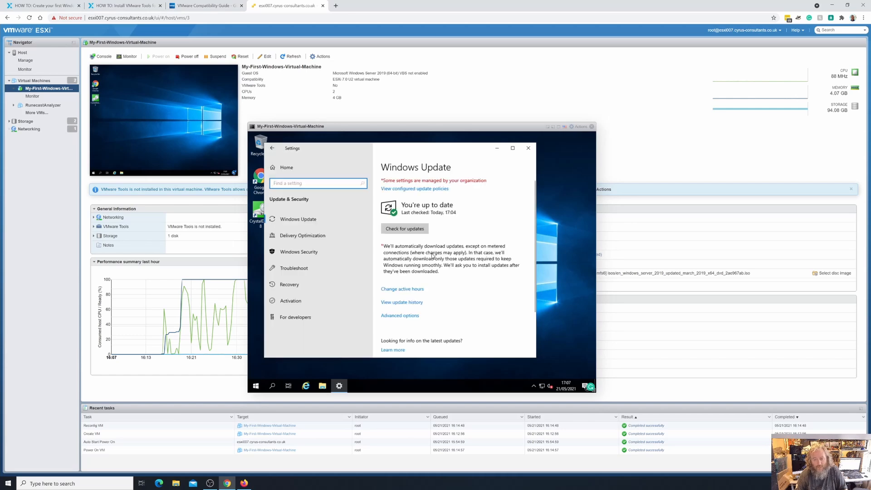
click(416, 231)
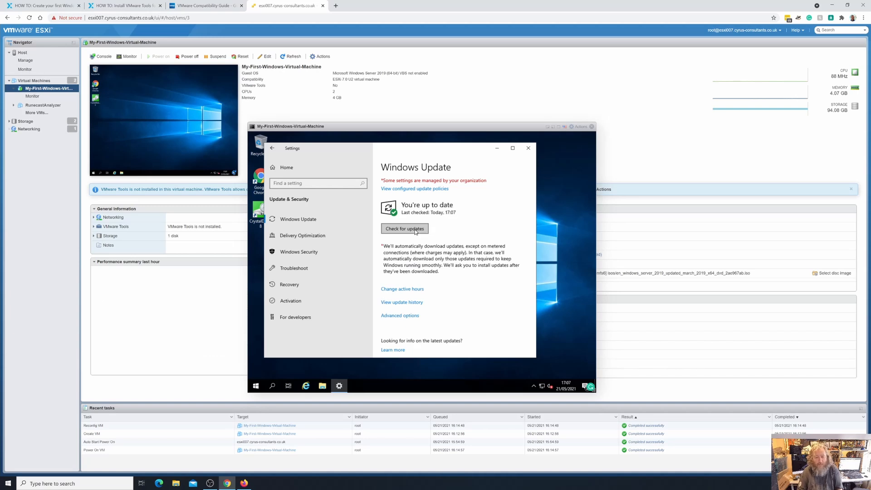
click(529, 149)
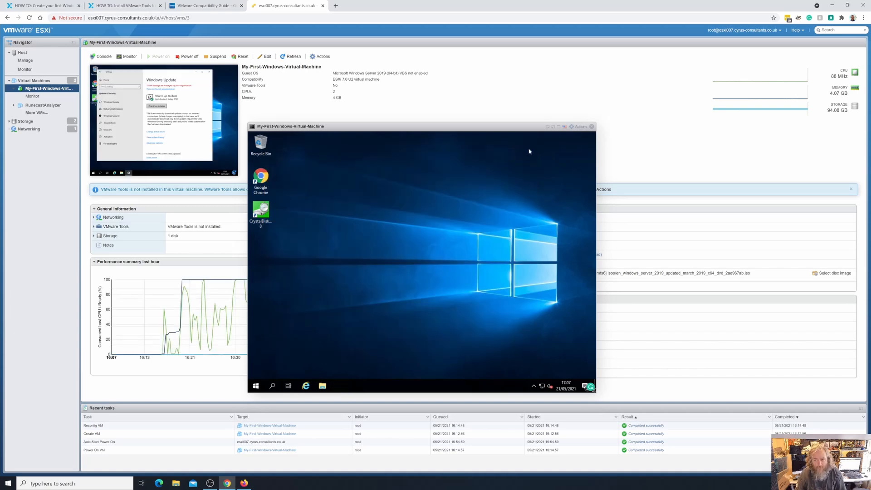
- Close the virtual machine's console and expand the VMware Tools details in its general information
click(592, 127)
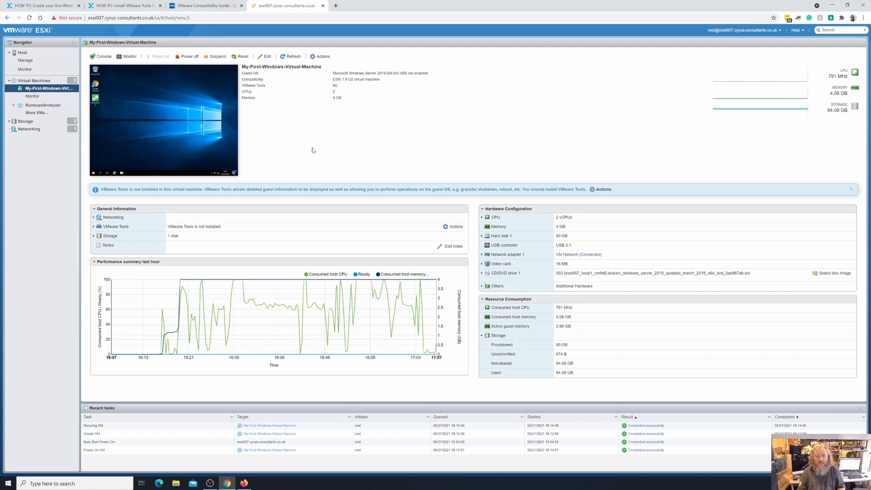
click(94, 227)
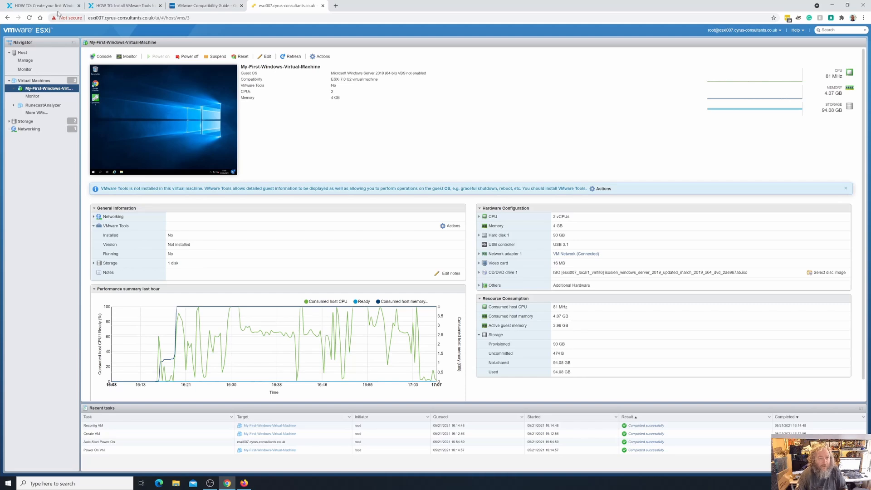
- Return to the VMware Tools article and review its sections on connecting to the host, checking the installation and interacting with the virtual machine
click(111, 8)
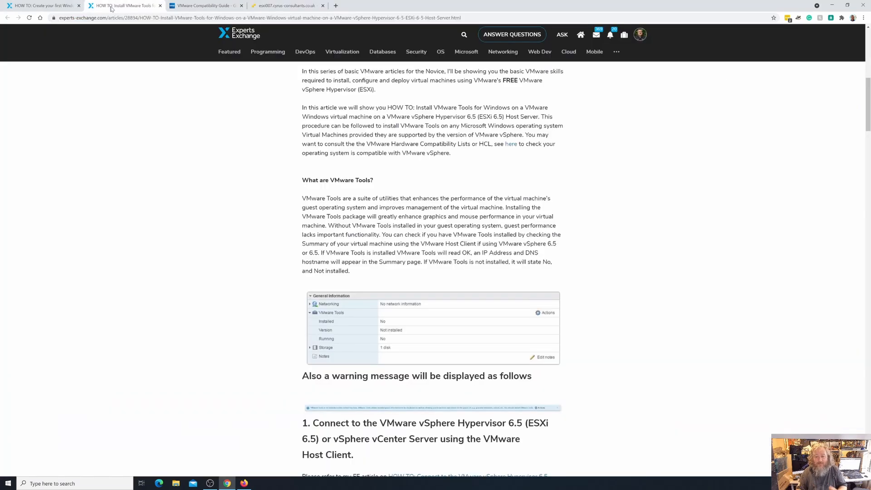
scroll(345, 317, up, 9)
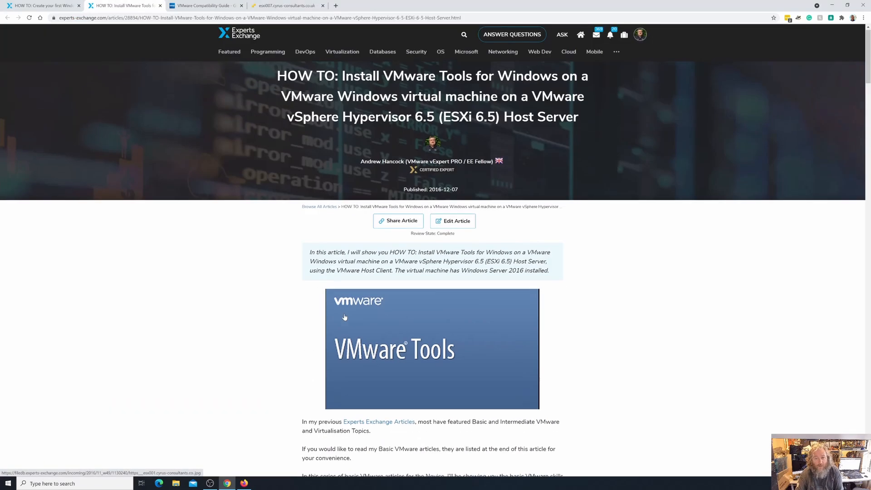
scroll(345, 317, down, 2)
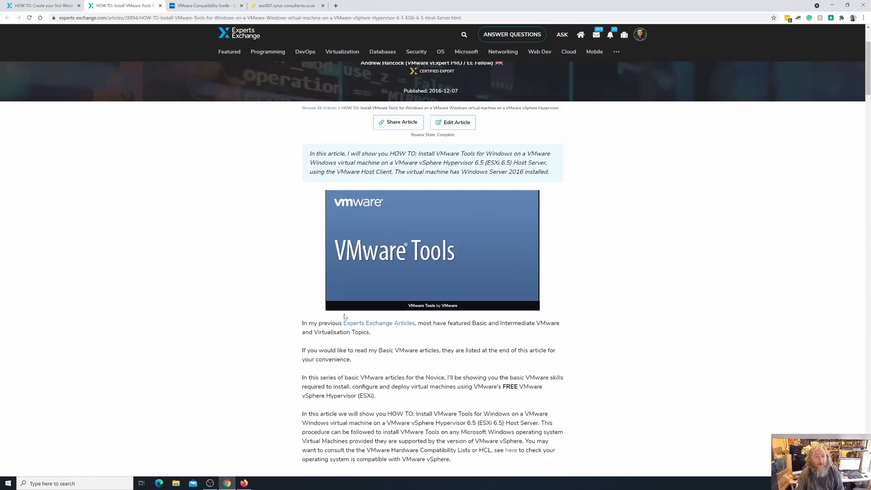
scroll(344, 316, down, 15)
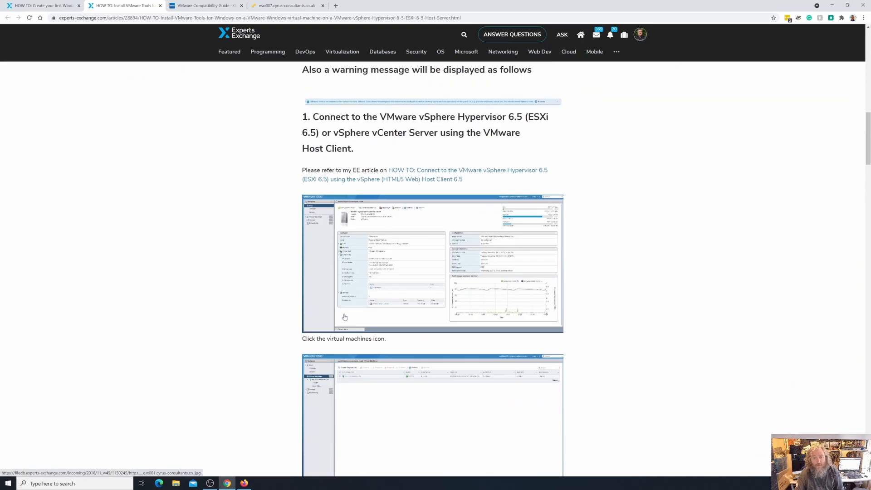
scroll(345, 318, down, 8)
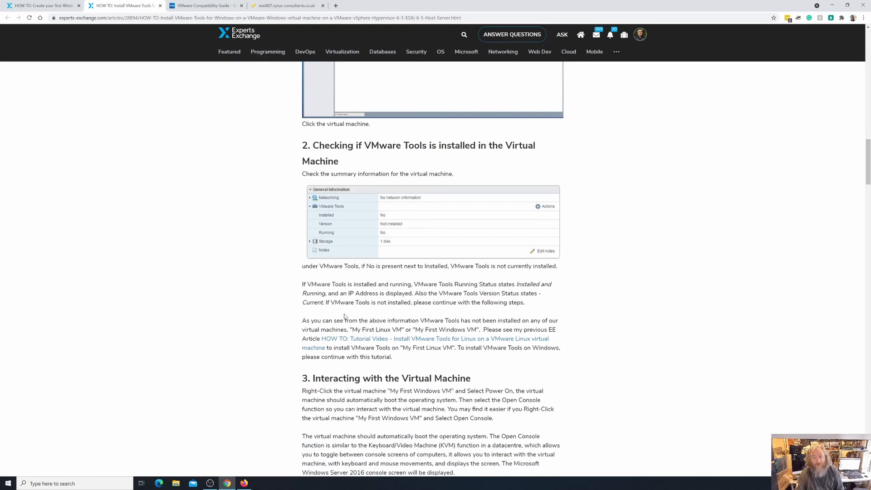
scroll(345, 317, down, 4)
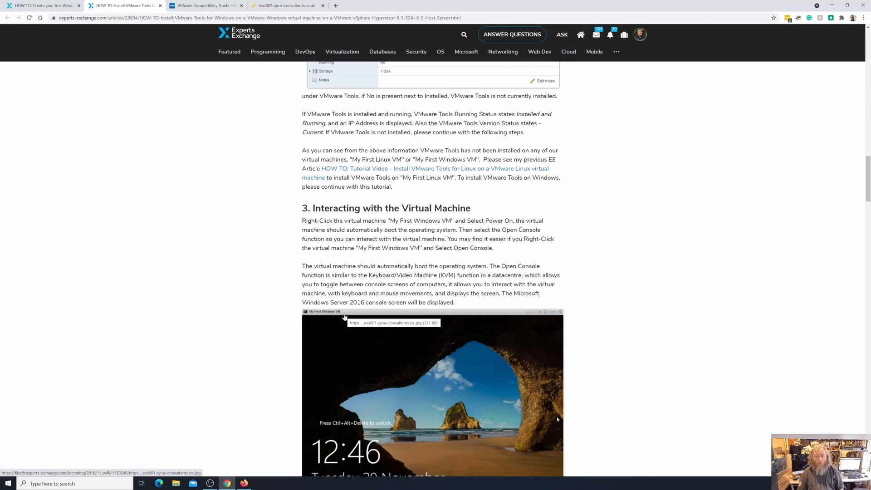
scroll(345, 317, up, 17)
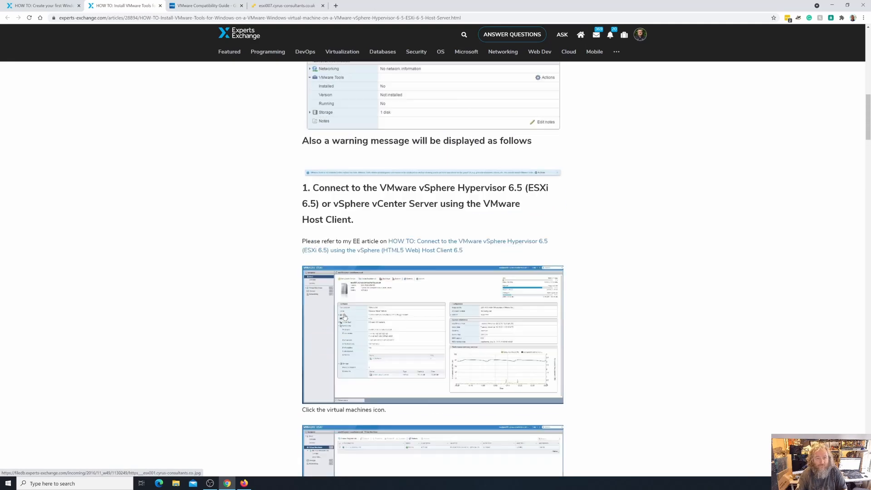
- In the ESXi host client, set My-First-Windows-Virtual-Machine's CD/DVD Drive 1 to Host device with Connect and Connect at power on cleared, and save
click(279, 7)
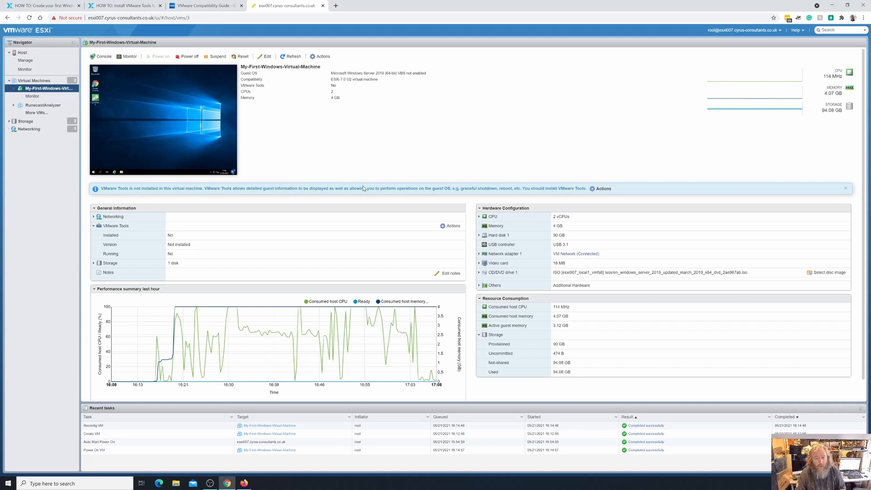
click(61, 89)
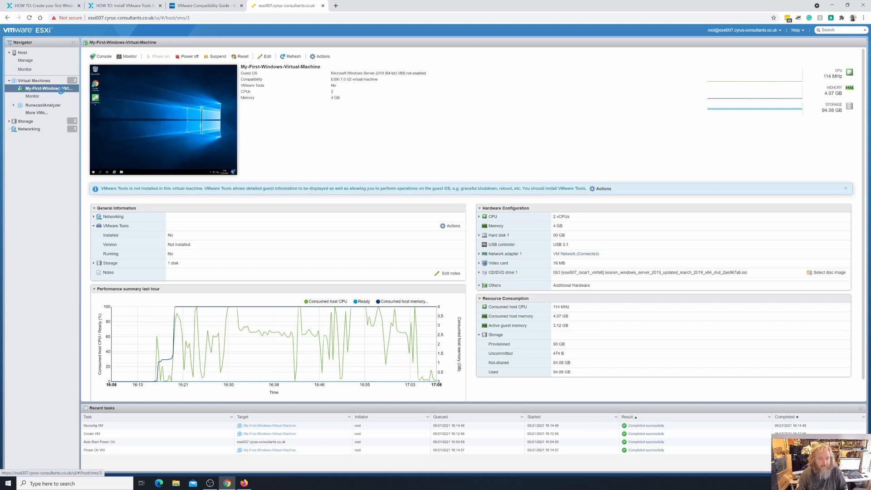
right_click(61, 89)
click(91, 186)
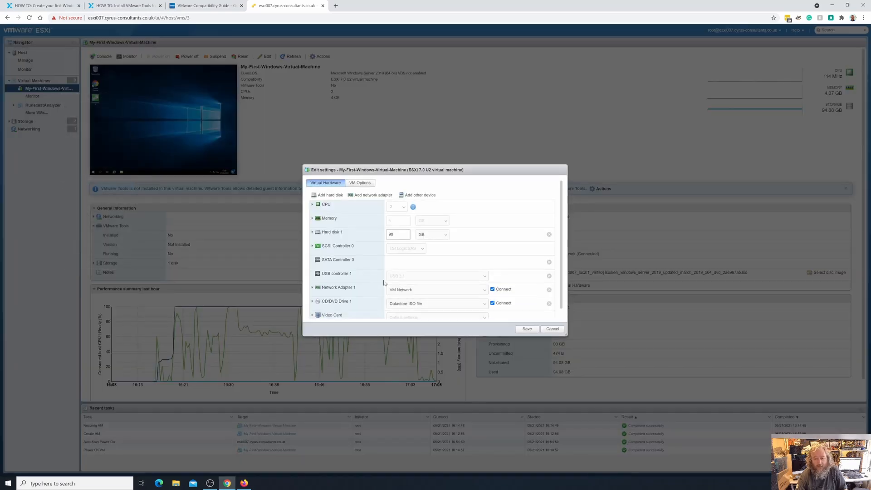
scroll(408, 294, down, 1)
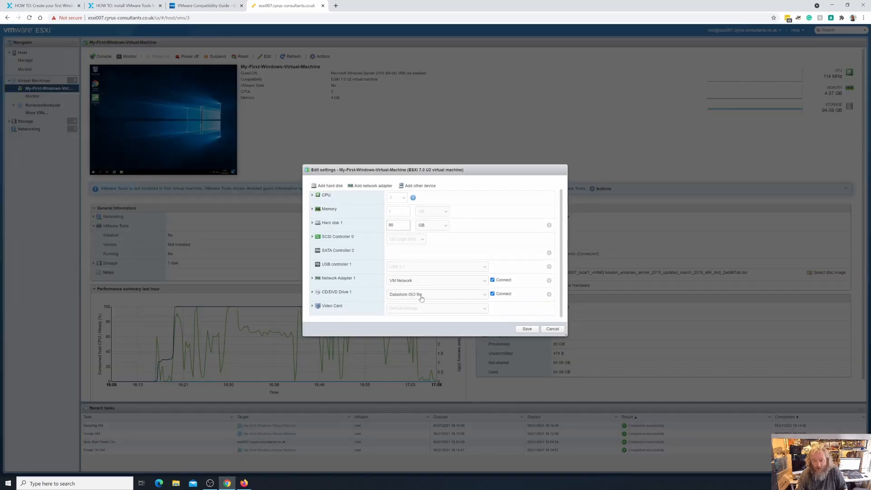
click(313, 295)
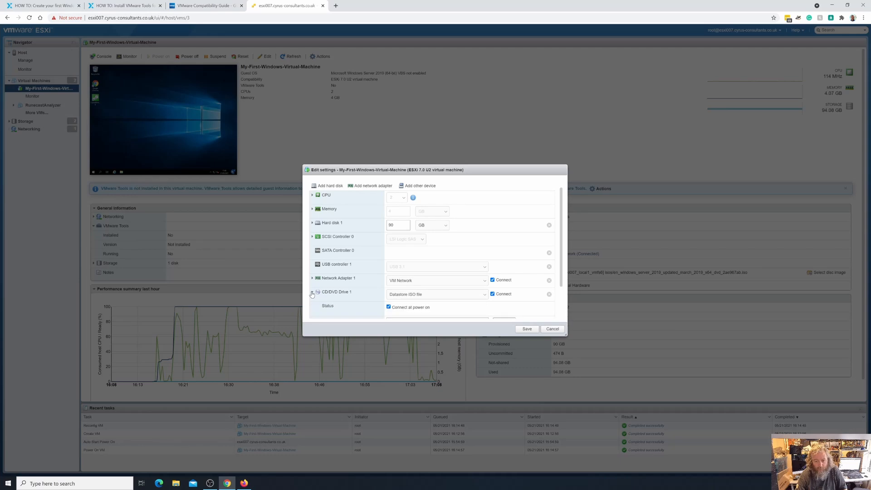
scroll(409, 299, down, 1)
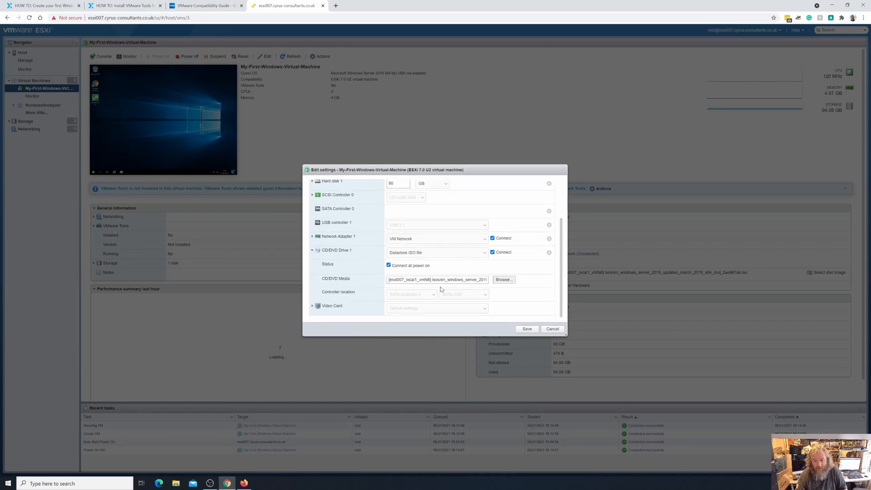
click(481, 257)
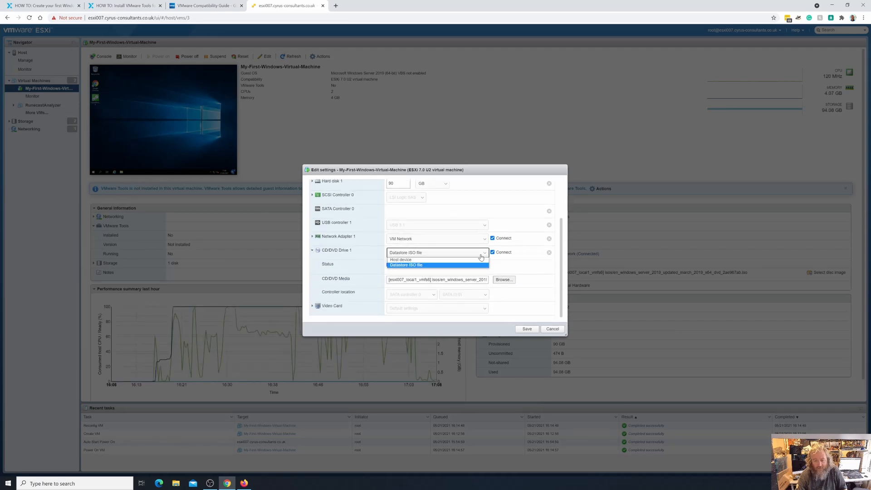
click(446, 266)
click(414, 267)
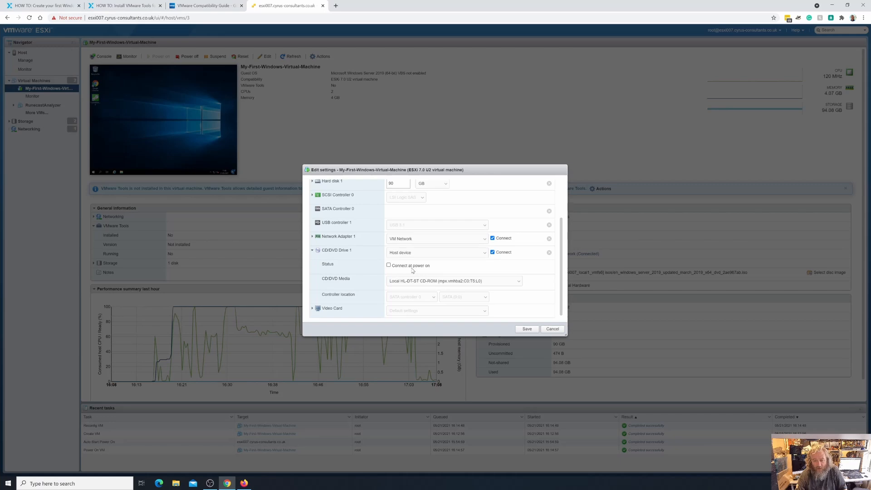
click(504, 254)
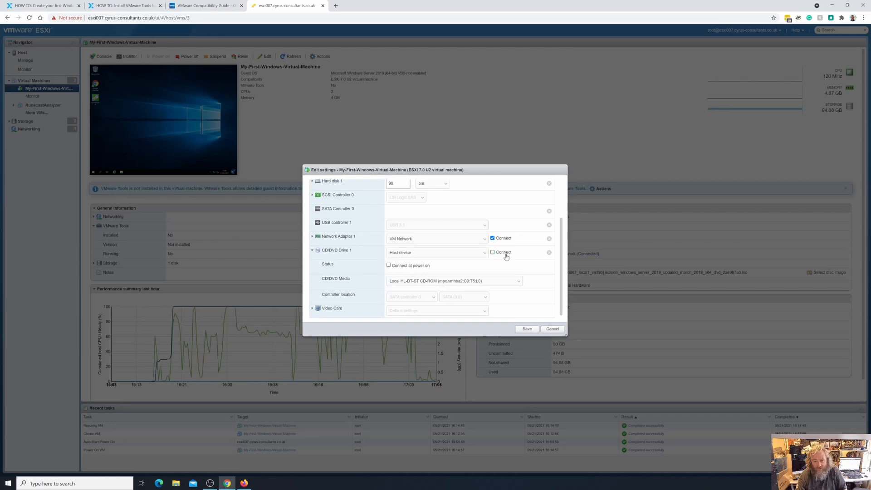
click(527, 329)
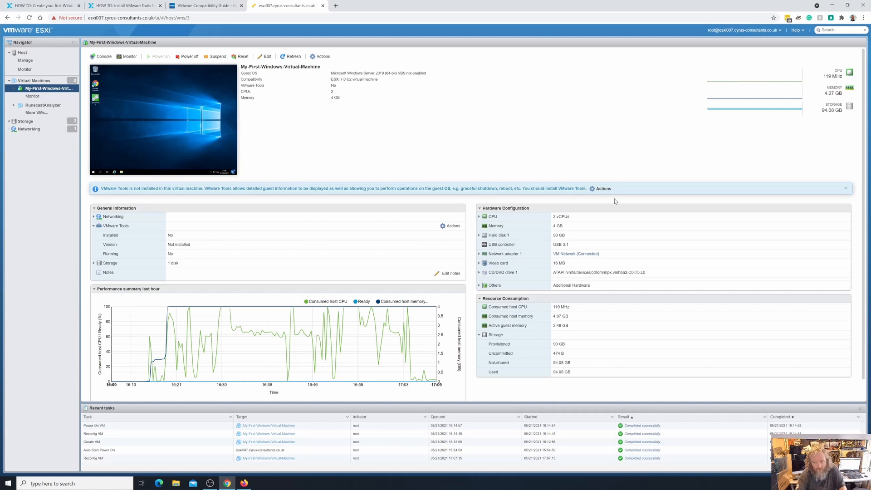
- Start the VMware Tools installation for the virtual machine's guest OS to mount the installer disc
click(602, 188)
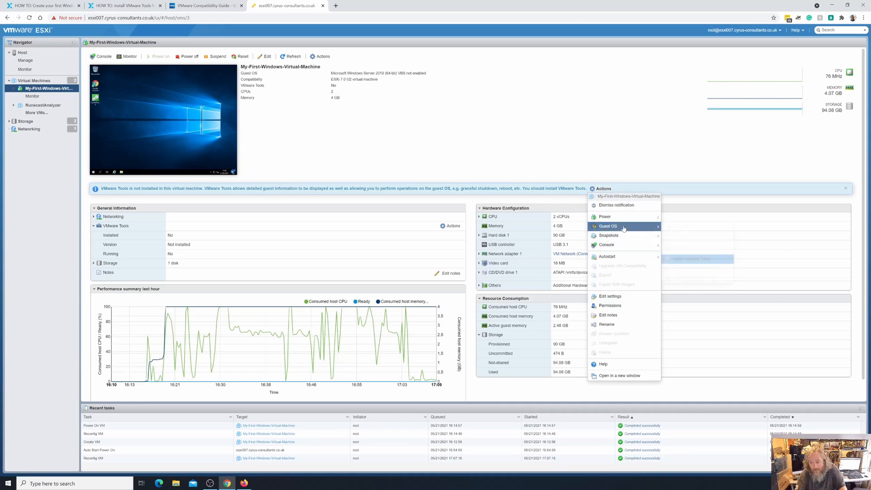
mouse_move(624, 228)
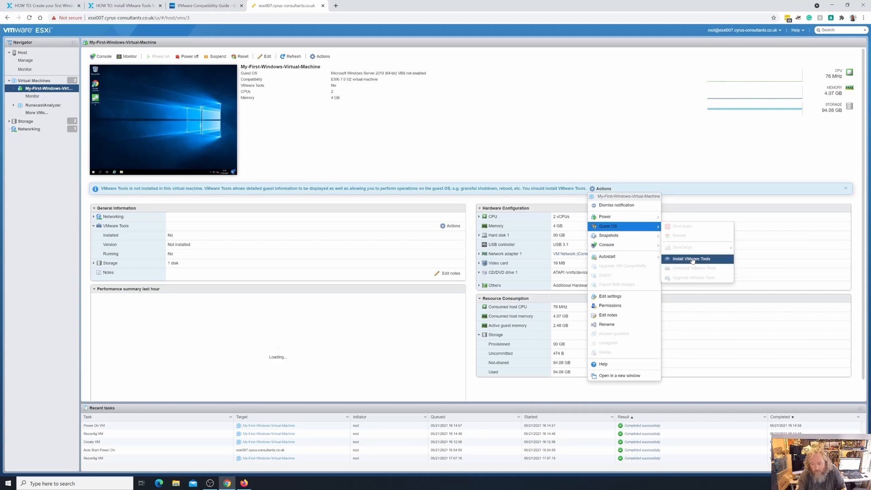
click(692, 259)
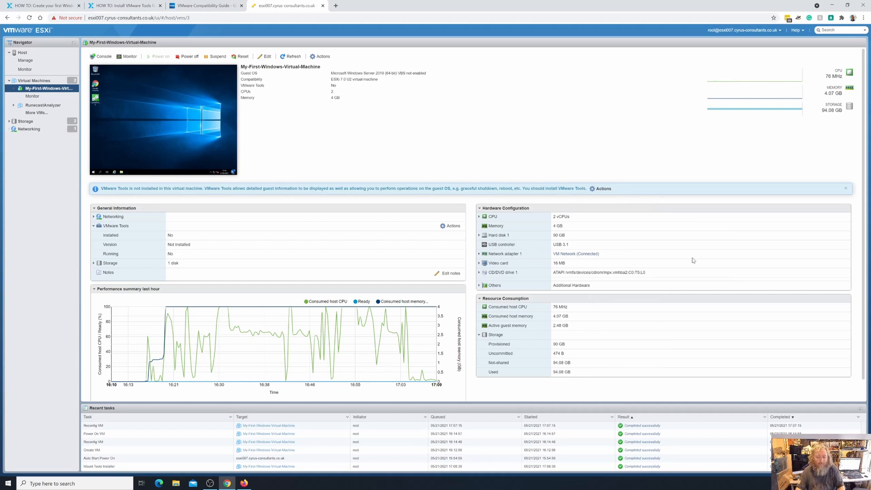
- Open the virtual machine's console, move it clear of the thumbnail, and show the action choices for the VMware Tools disc in DVD Drive (D:)
click(192, 128)
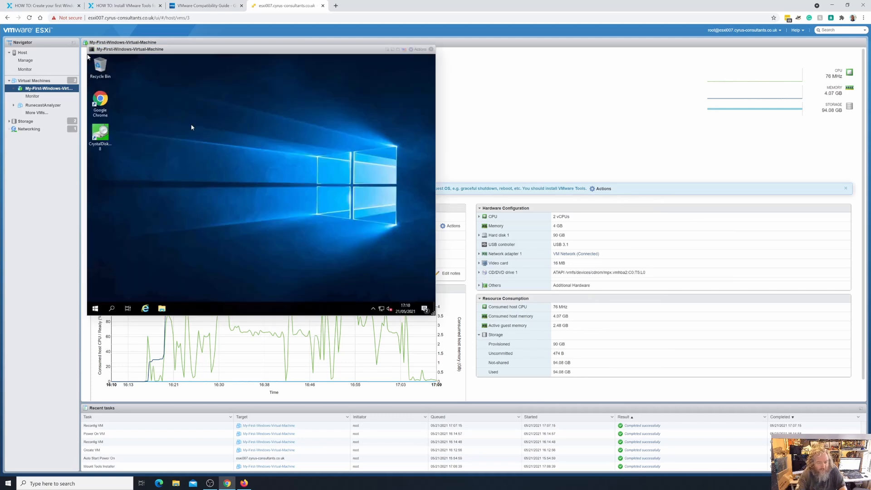
drag(248, 59, 407, 103)
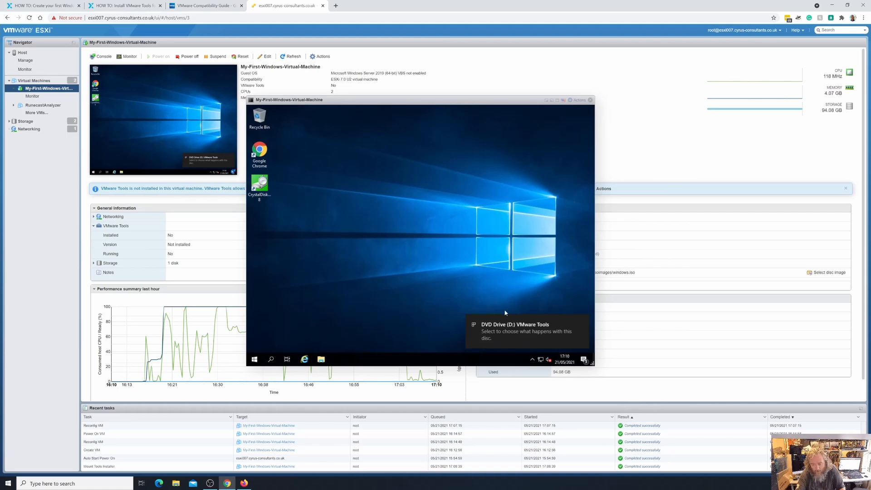
click(510, 343)
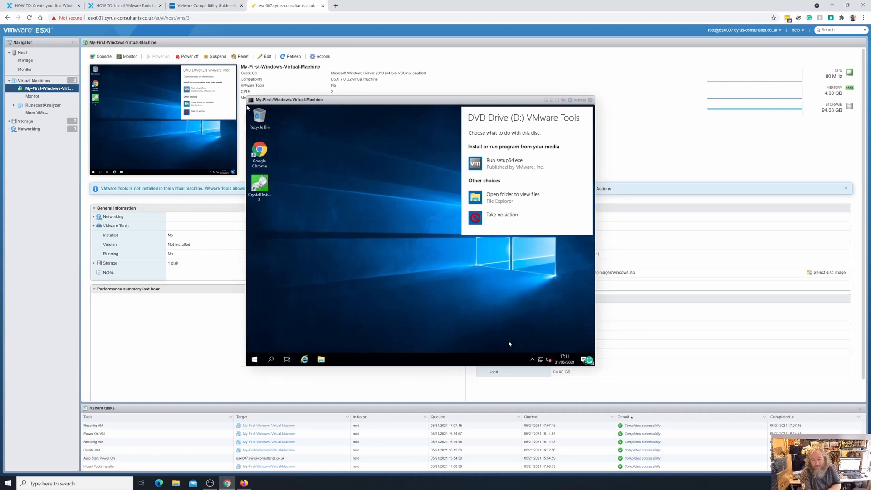
- In the guest's File Explorer, launch the VMware Tools installer from DVD Drive (D:) under This PC
click(321, 361)
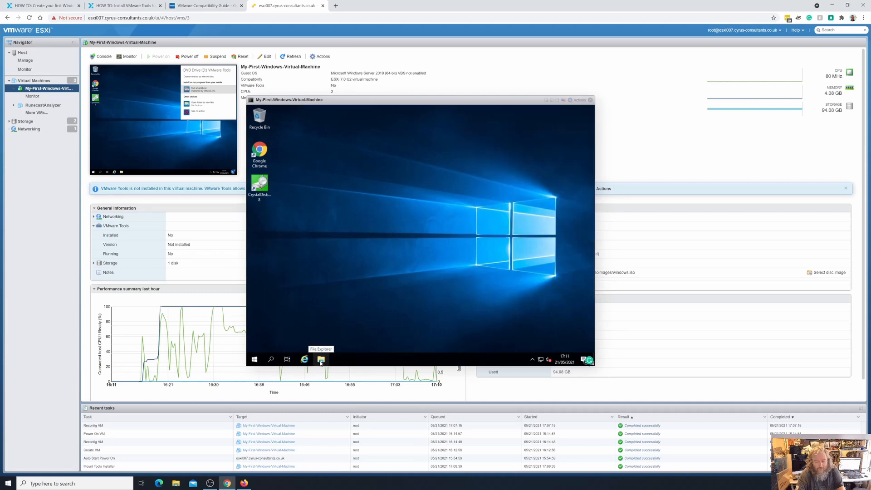
click(320, 361)
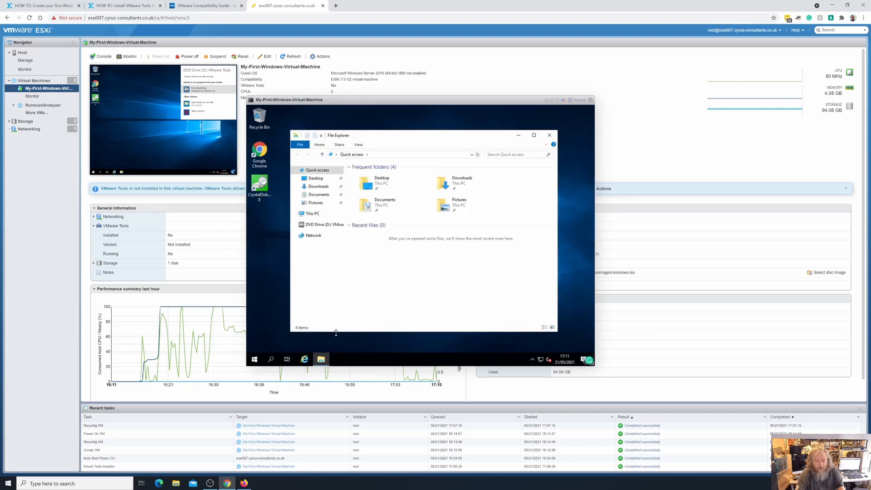
click(312, 216)
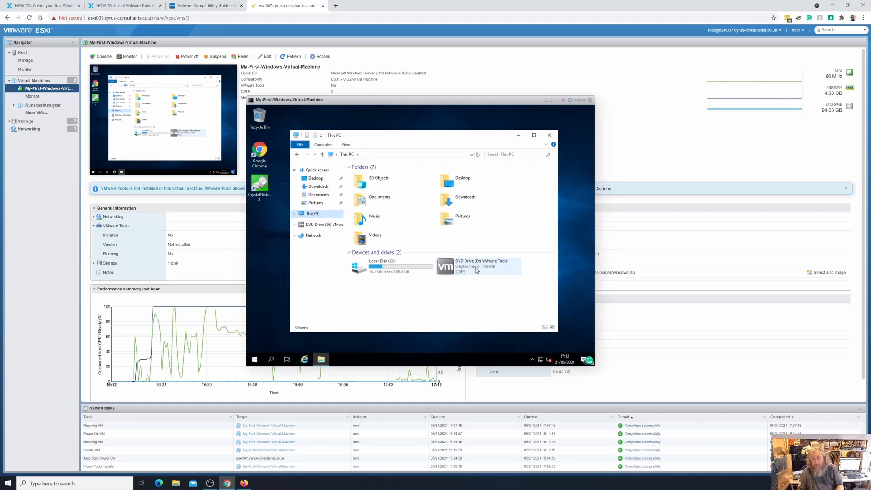
double_click(474, 269)
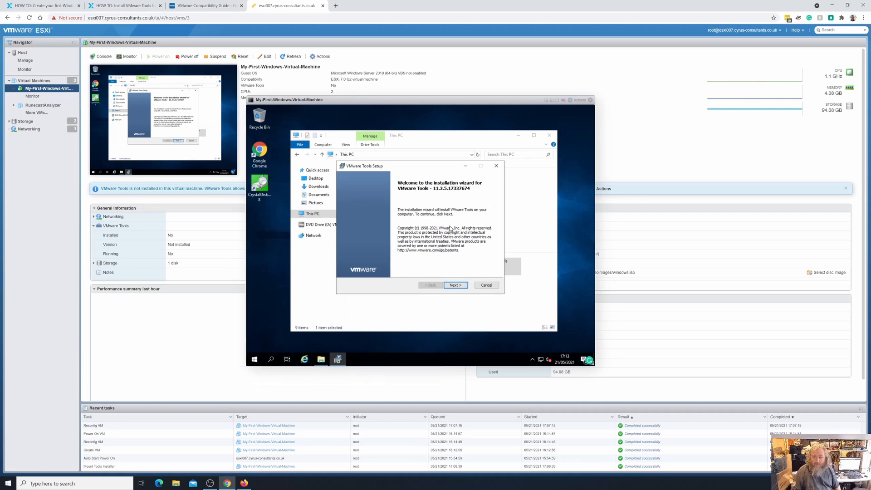
- Install VMware Tools with the Typical setup type, finish the wizard and restart the guest
click(460, 287)
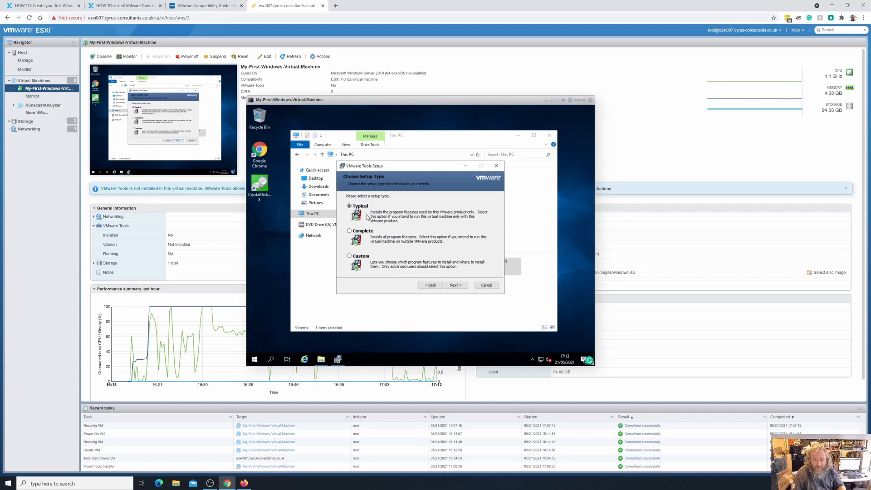
click(456, 285)
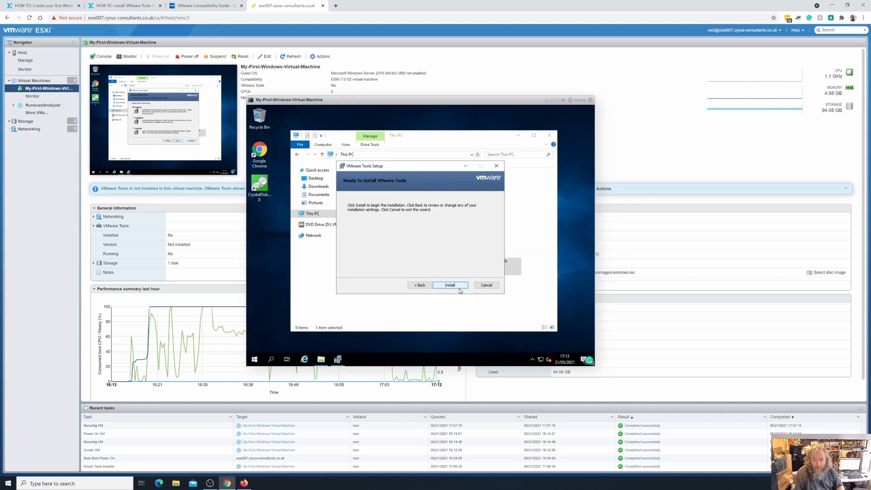
click(455, 286)
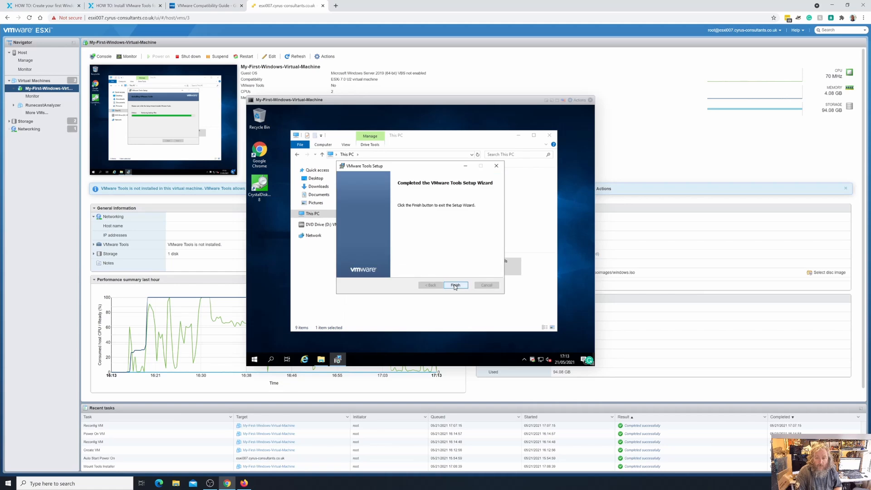
click(456, 285)
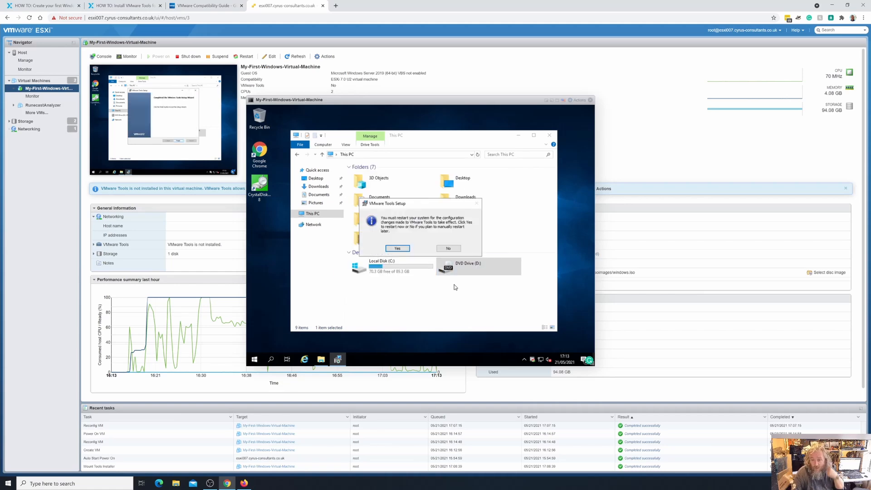
click(397, 249)
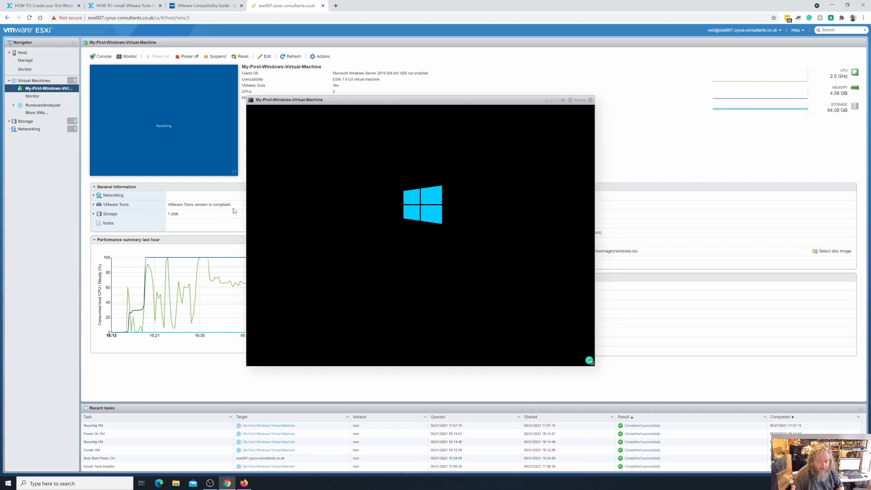
- Expand the networking and VMware Tools details in the virtual machine's general information to check the installation status
click(94, 205)
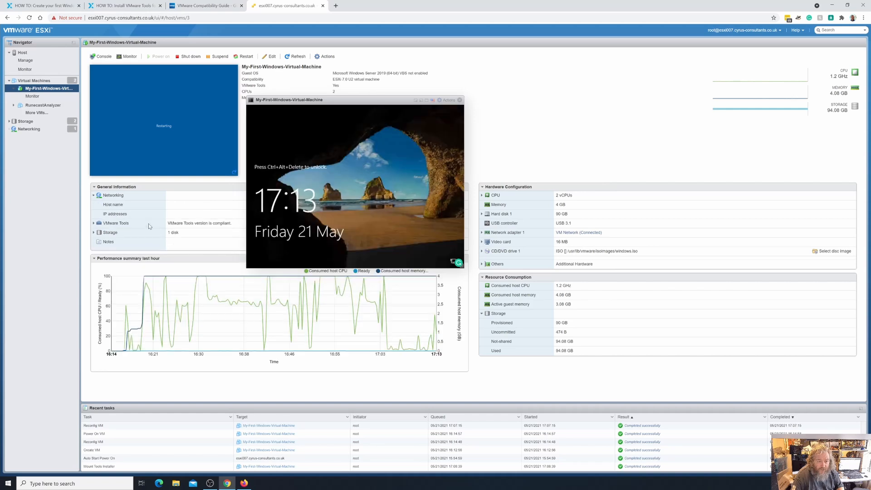
click(94, 223)
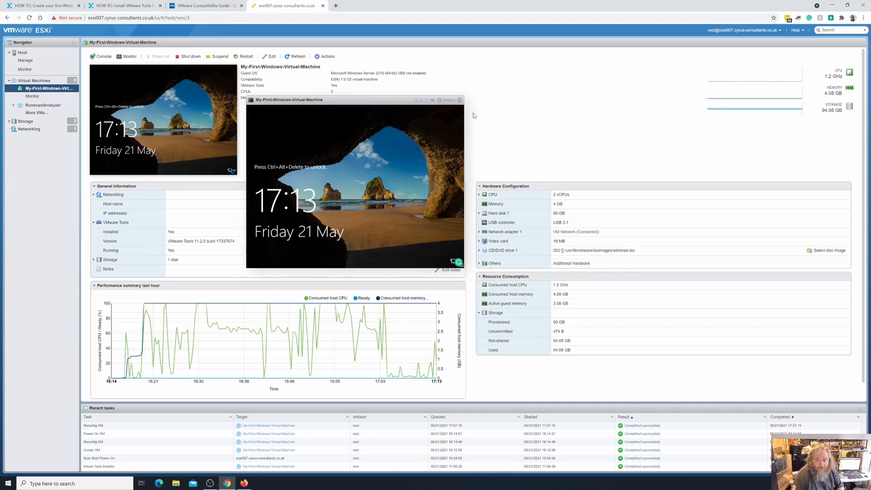
- Send Ctrl-Alt-Delete to the guest OS and log in as Administrator with the account password
click(449, 100)
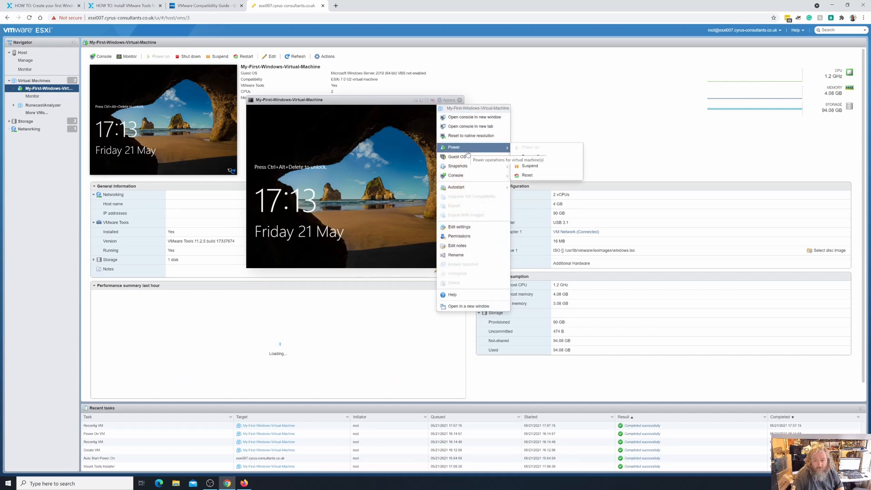
mouse_move(470, 167)
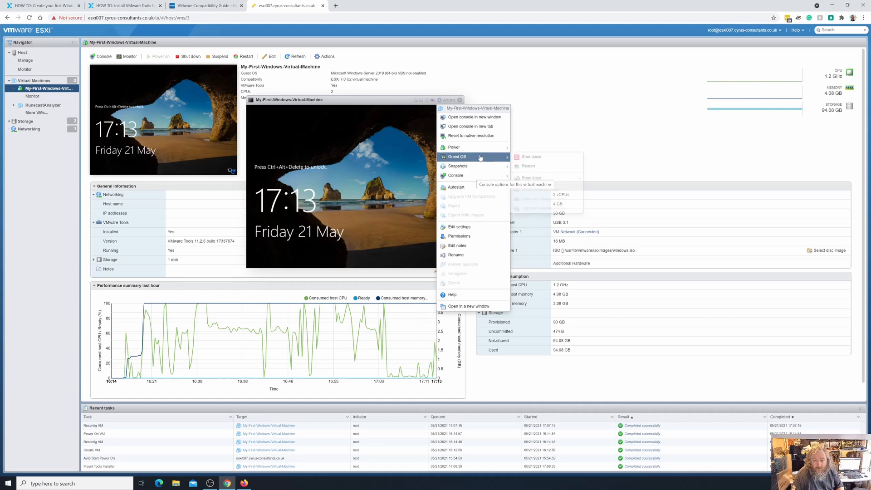
mouse_move(482, 151)
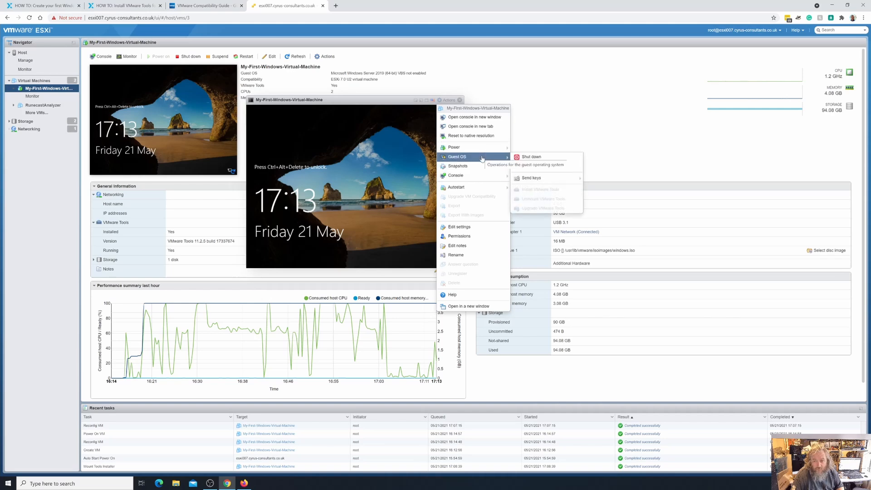
mouse_move(535, 178)
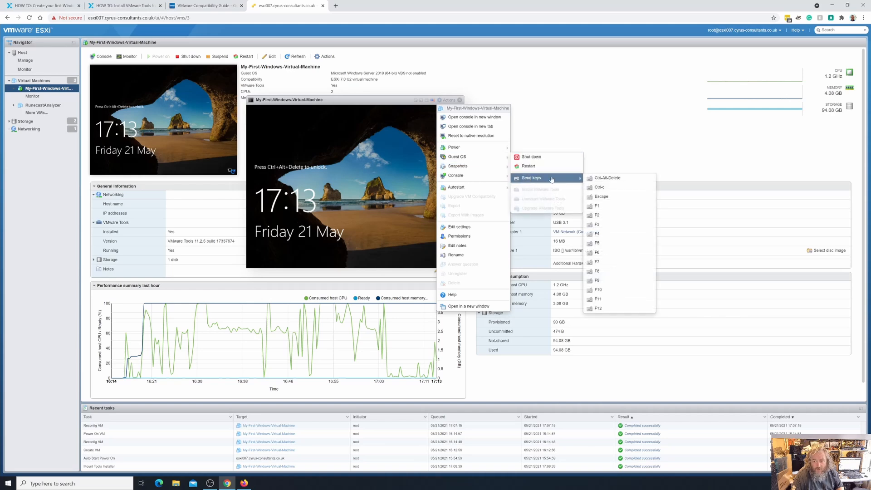
click(642, 181)
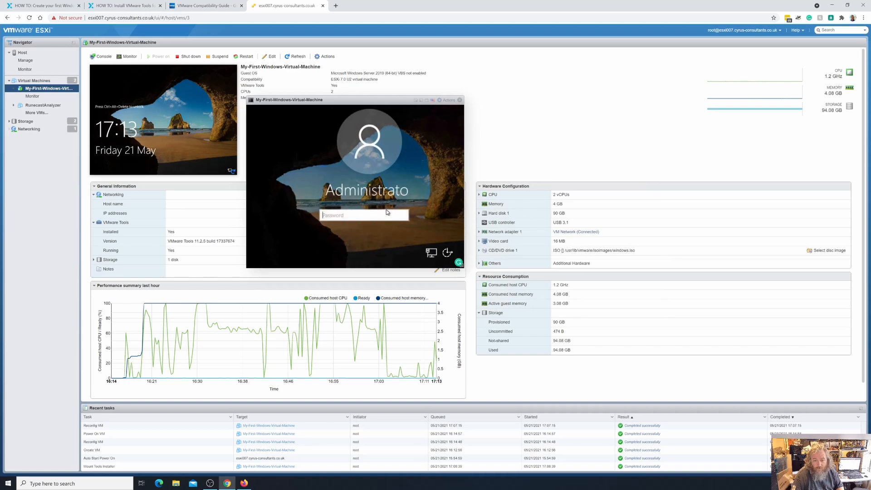
text(••••••)
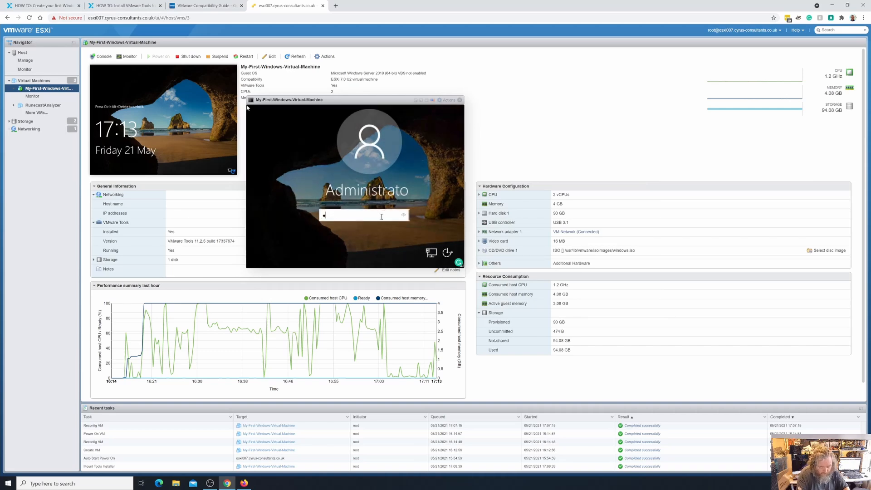
text(••••••••)
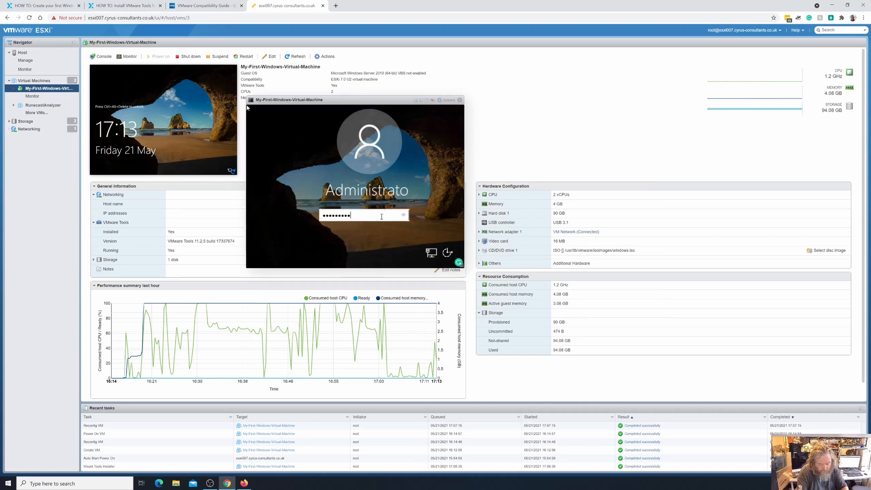
key(Return)
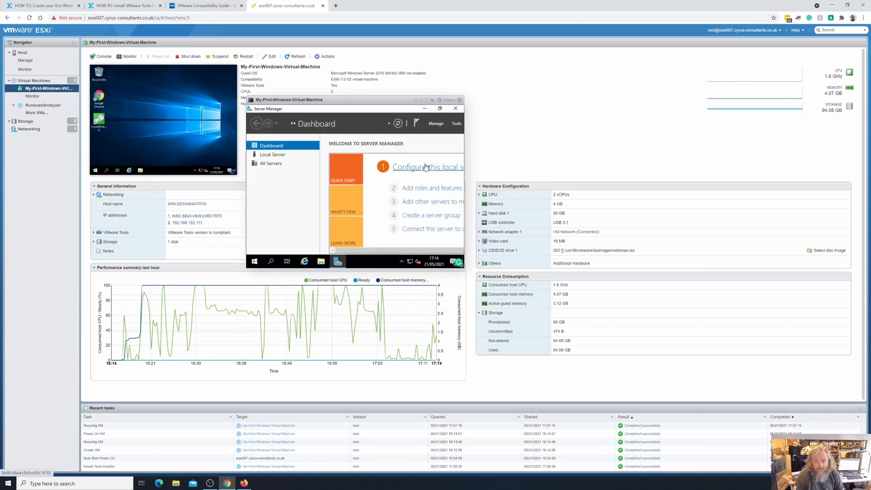
- Close Server Manager and the console, and check Network Adapter 1's adapter type in the virtual machine's settings
click(455, 108)
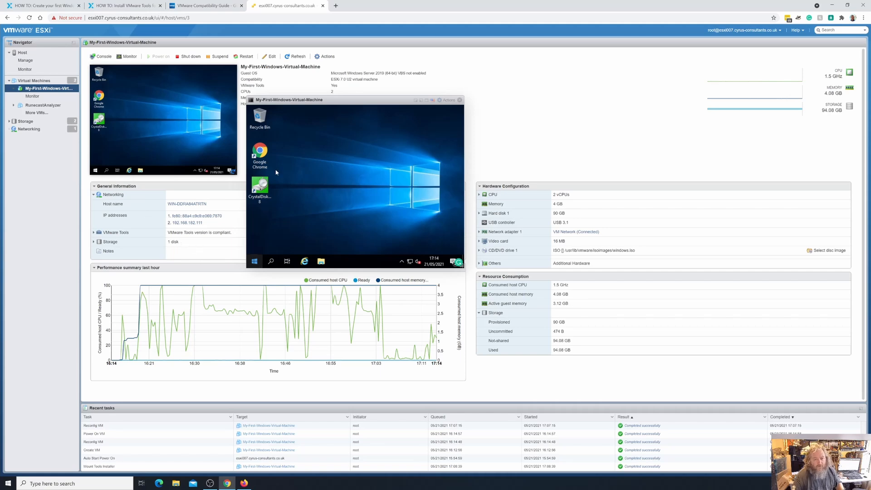
click(459, 100)
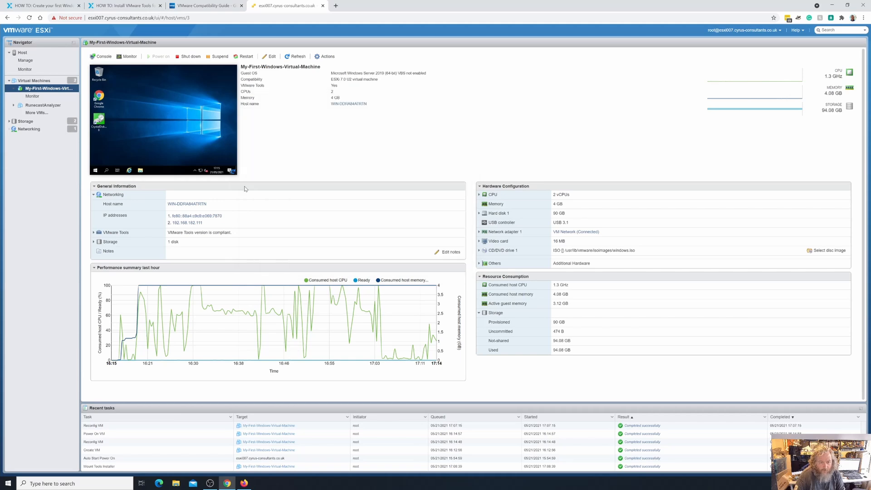
right_click(36, 90)
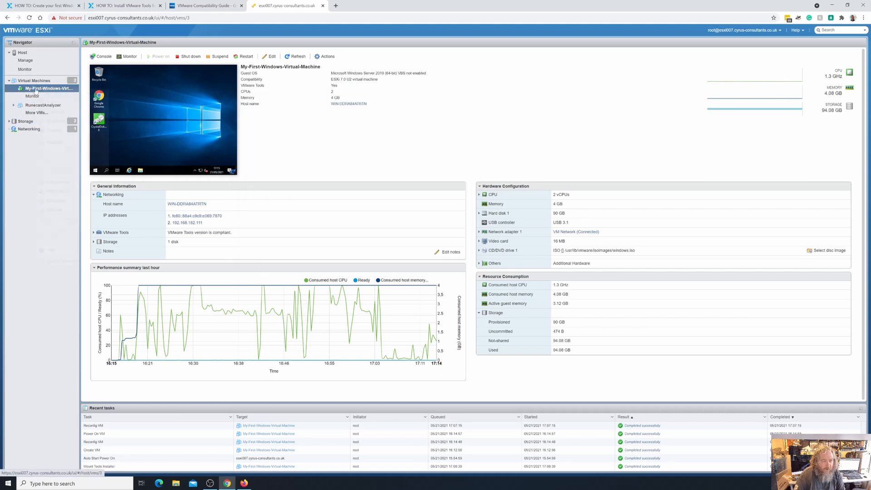
click(79, 182)
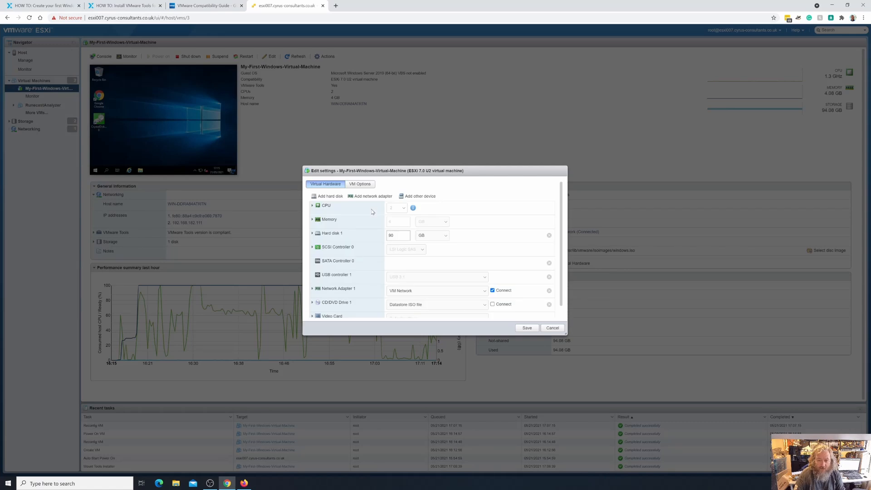
scroll(372, 268, down, 1)
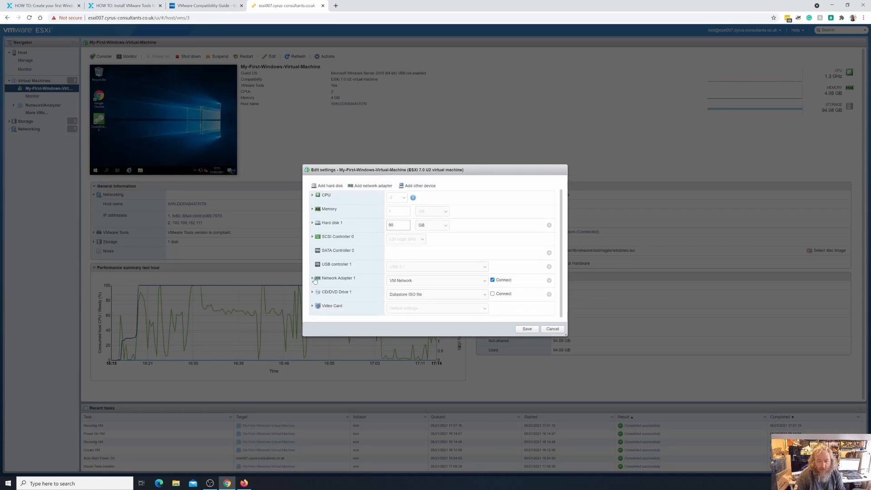
click(313, 278)
scroll(342, 284, down, 1)
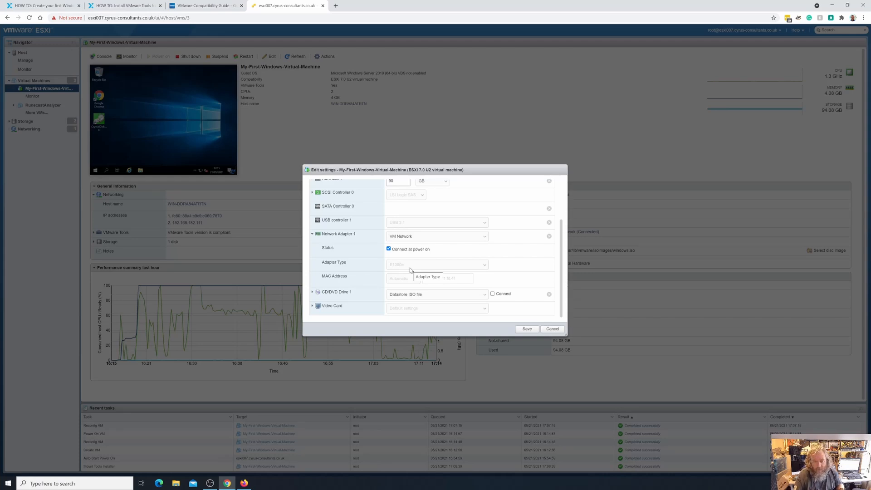
scroll(446, 271, up, 2)
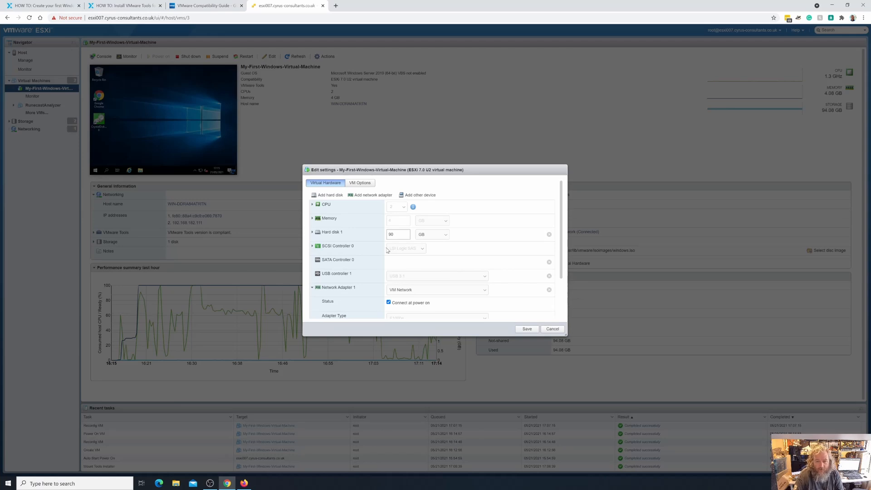
- Add a new network adapter to My-First-Windows-Virtual-Machine, connected to VM Network
click(418, 197)
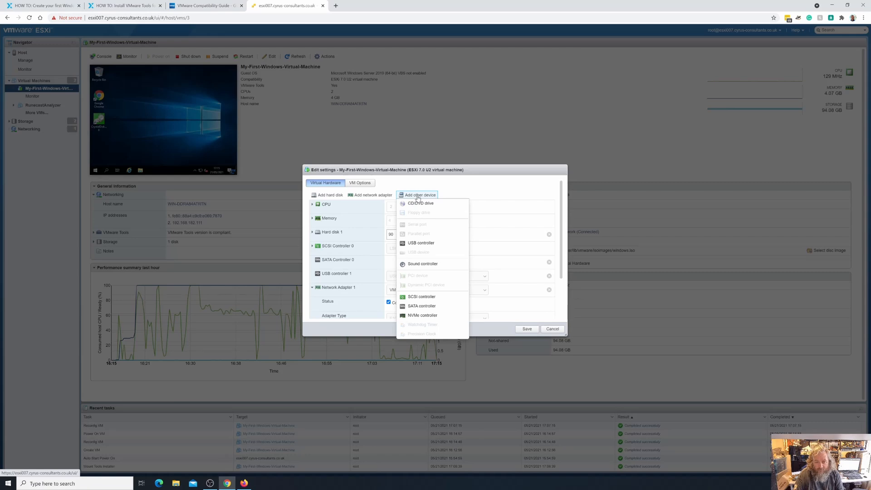
click(370, 196)
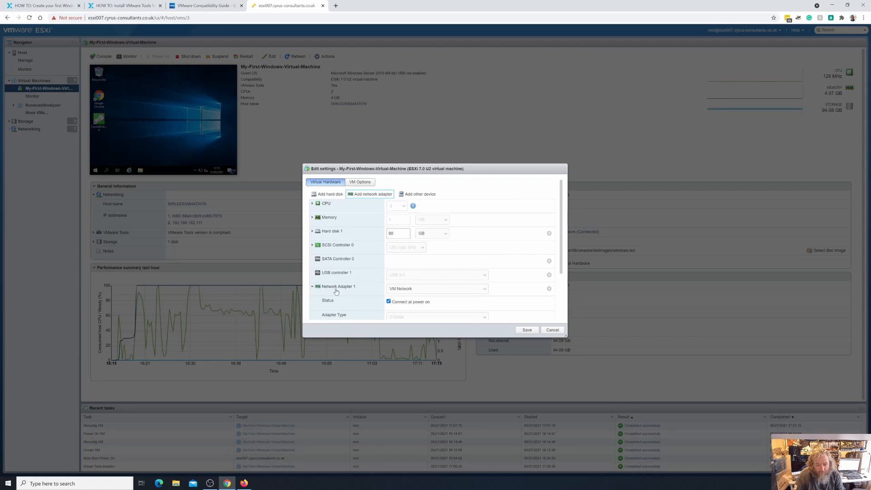
scroll(355, 291, down, 3)
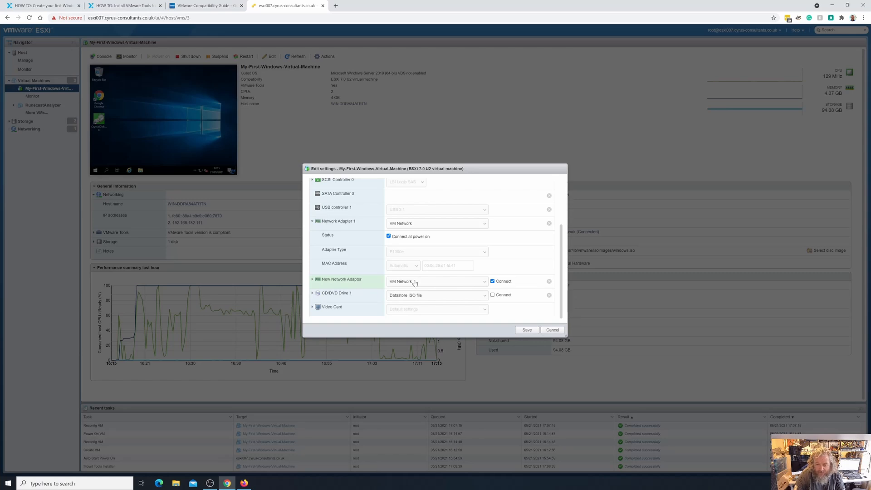
click(485, 283)
click(483, 288)
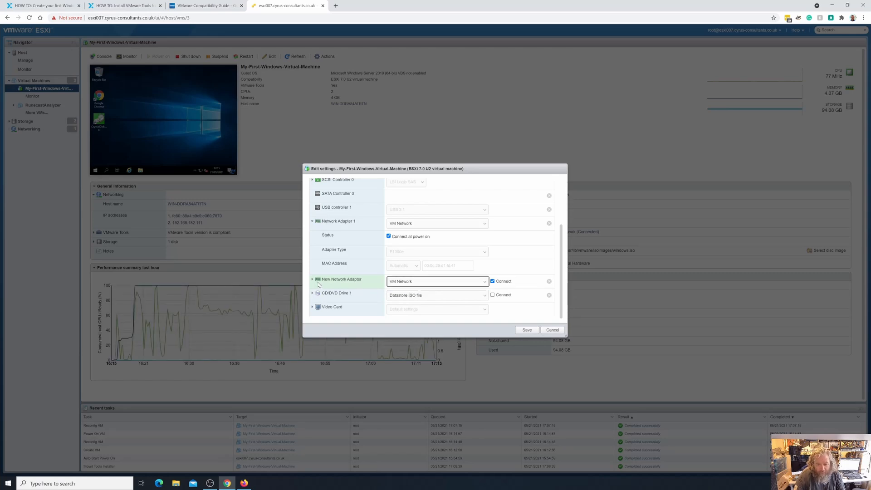
- Set the new network adapter's adapter type to VMXNET 3 and save the virtual machine's settings
click(313, 280)
scroll(362, 278, down, 1)
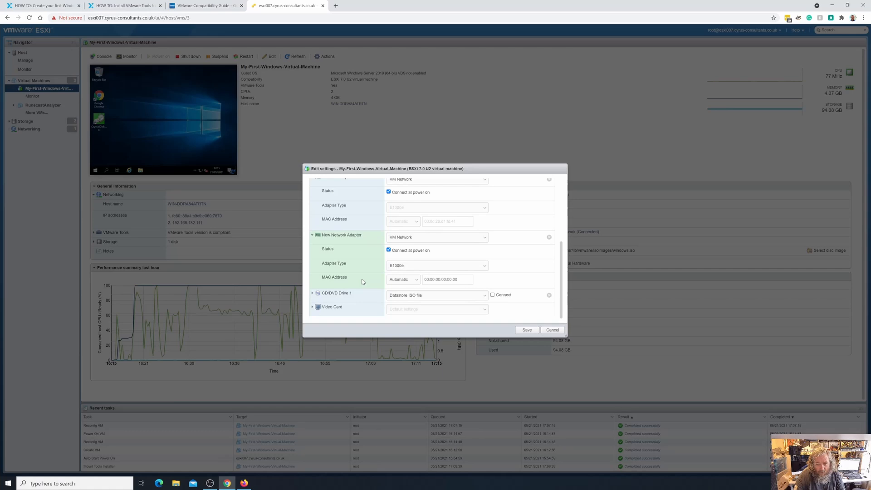
click(467, 266)
click(449, 284)
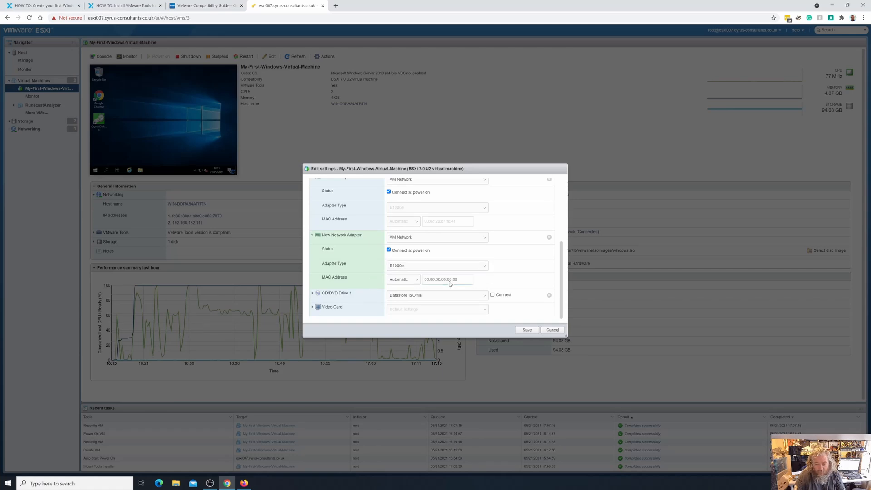
click(474, 266)
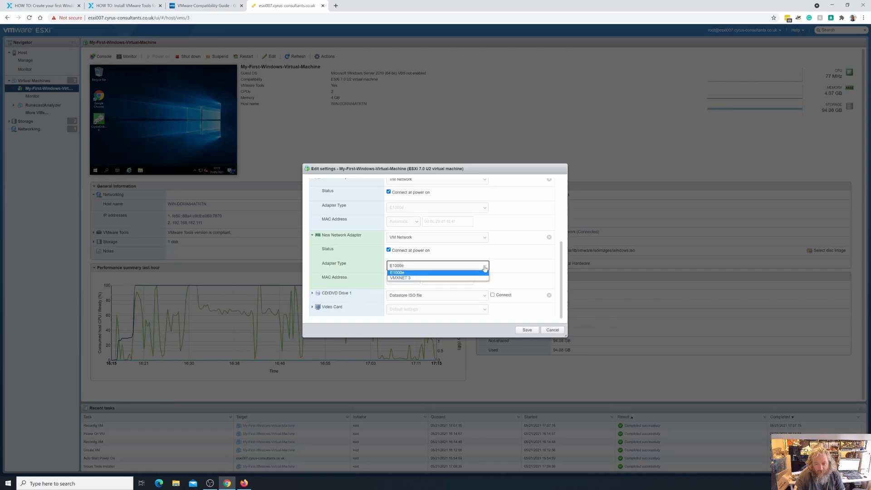
click(438, 282)
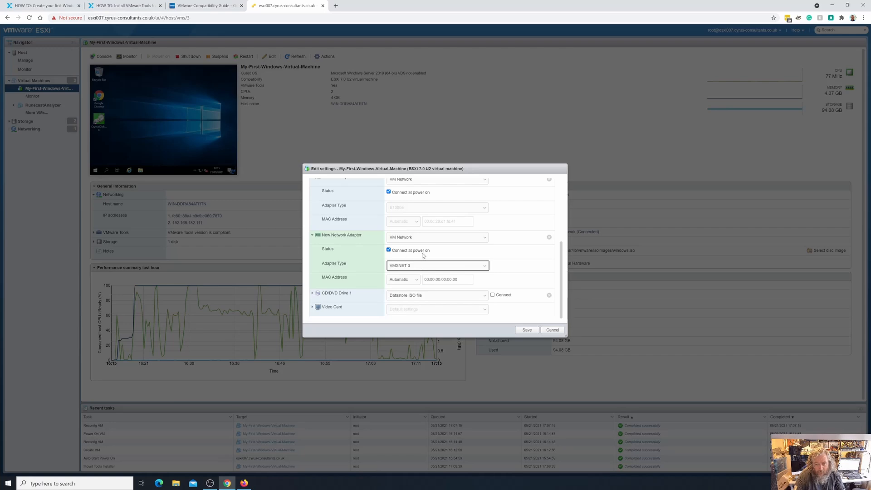
click(524, 331)
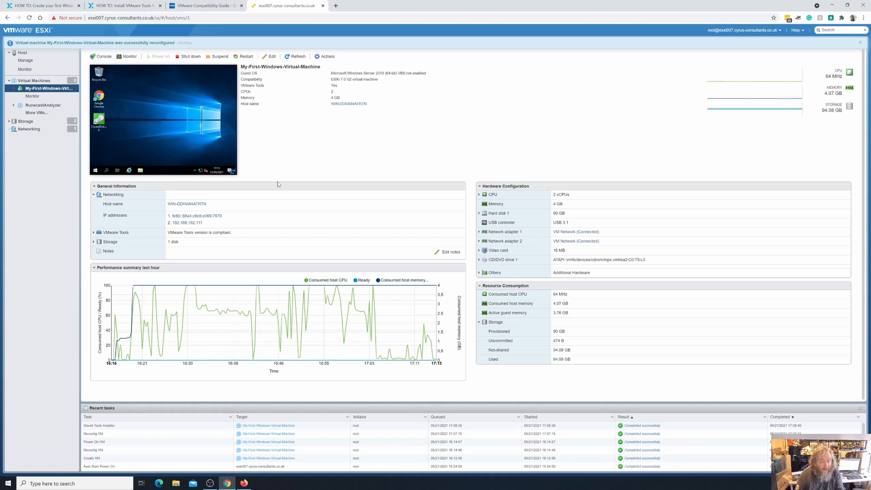
- Open the virtual machine's console and bring up the guest's network adapter list from its Ethernet settings
click(227, 165)
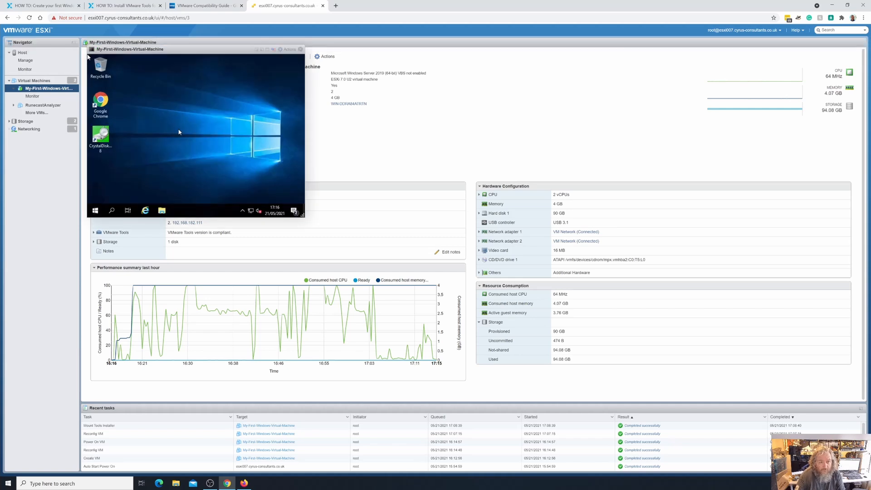
drag(217, 53, 428, 149)
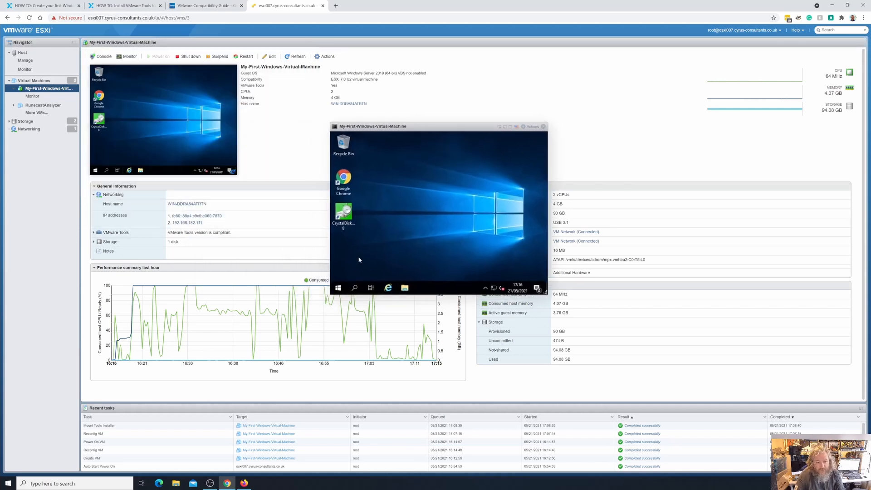
click(338, 288)
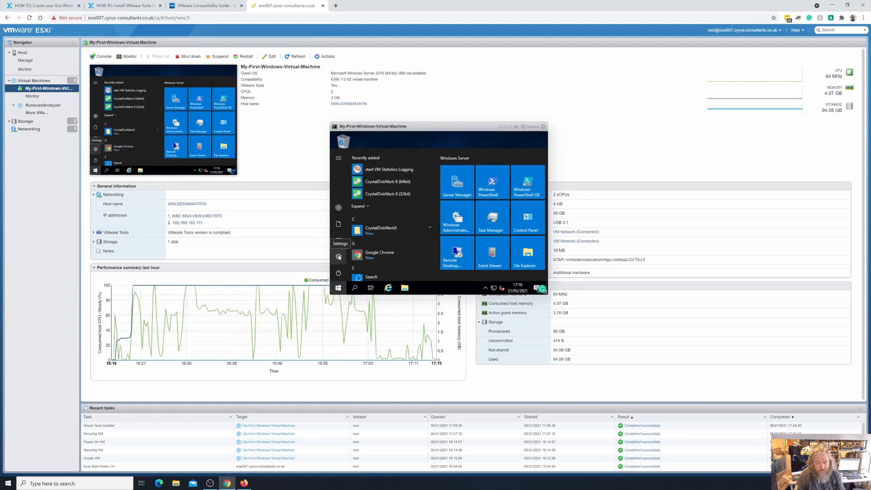
click(338, 257)
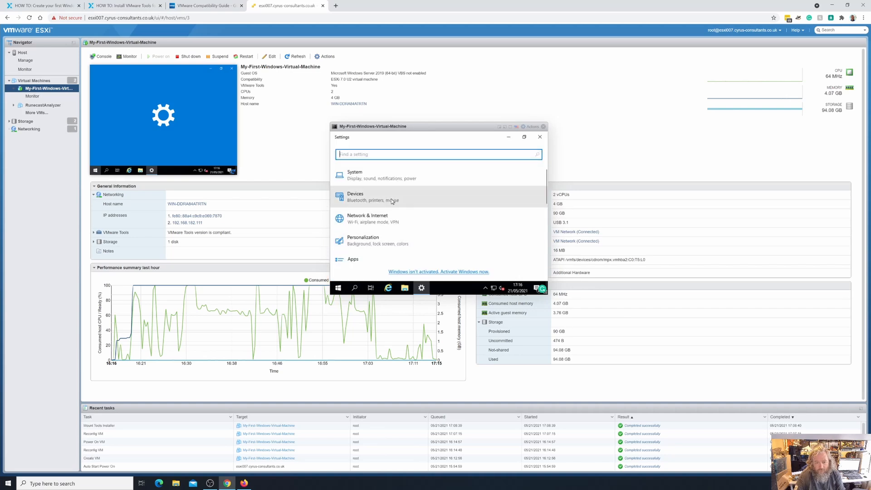
click(377, 219)
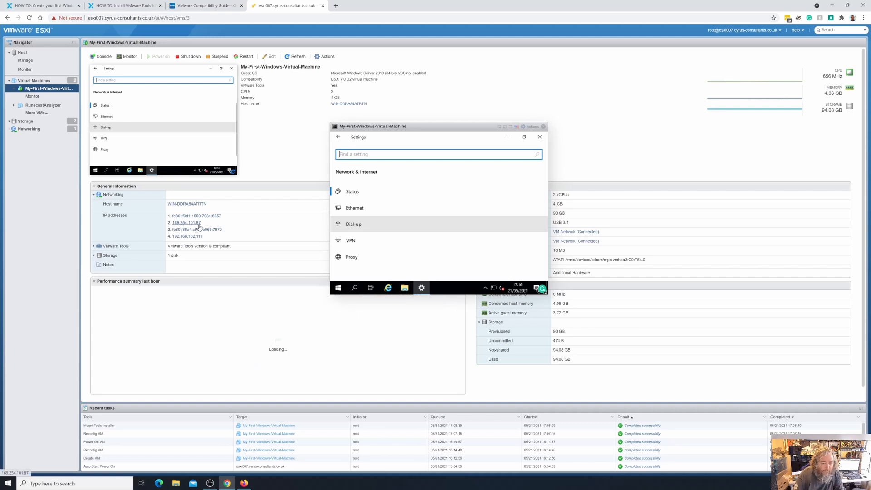
click(363, 208)
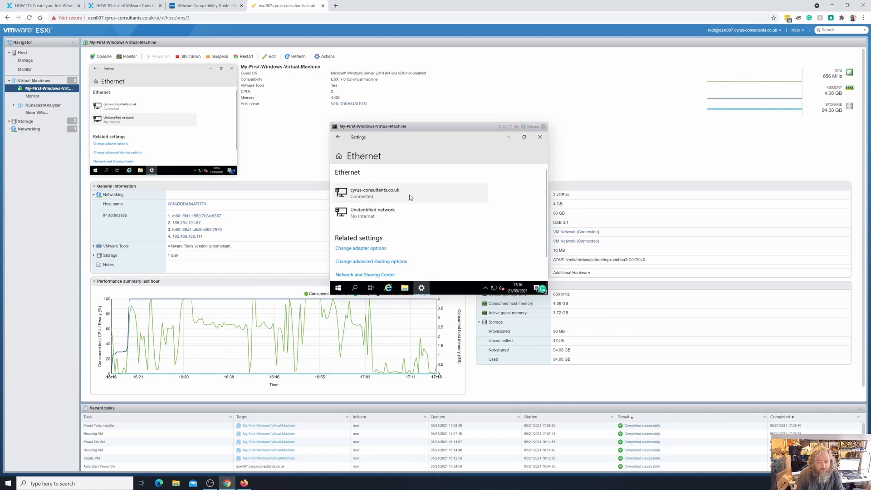
scroll(409, 240, down, 1)
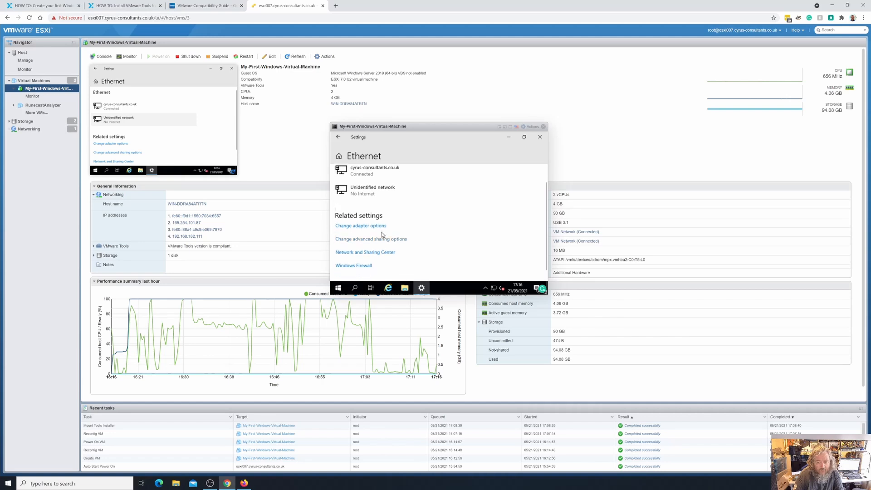
click(377, 226)
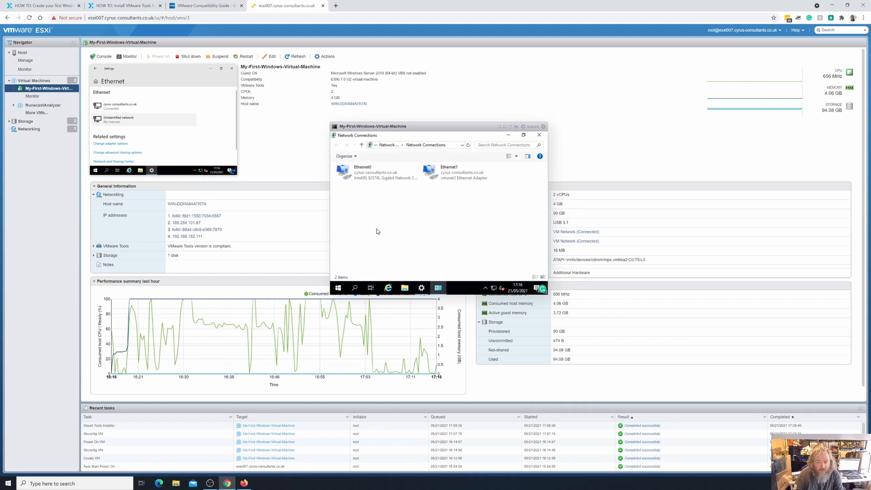
- Switch the guest's Network Connections view to Details and check each adapter's status and device name
right_click(401, 219)
mouse_move(421, 221)
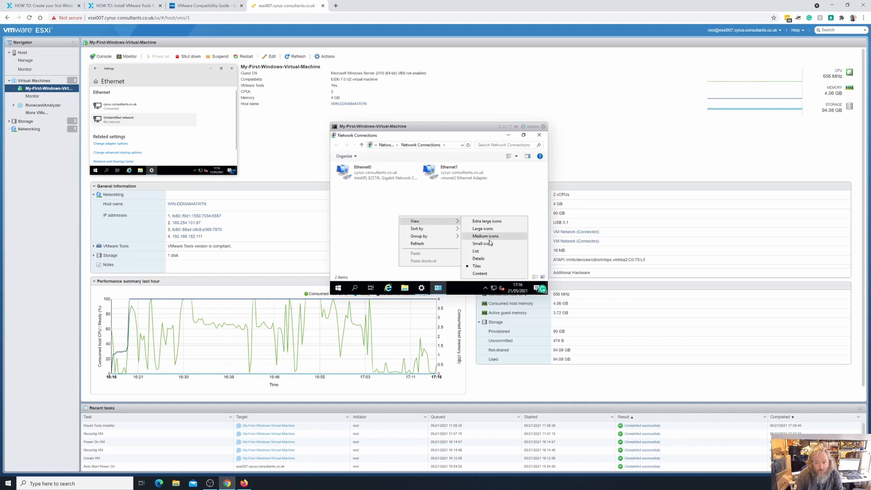
click(485, 251)
right_click(436, 213)
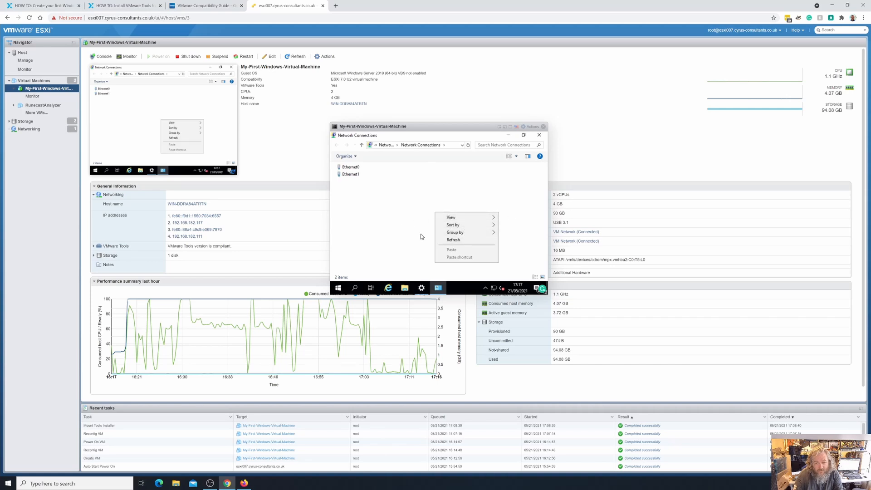
mouse_move(462, 218)
click(396, 257)
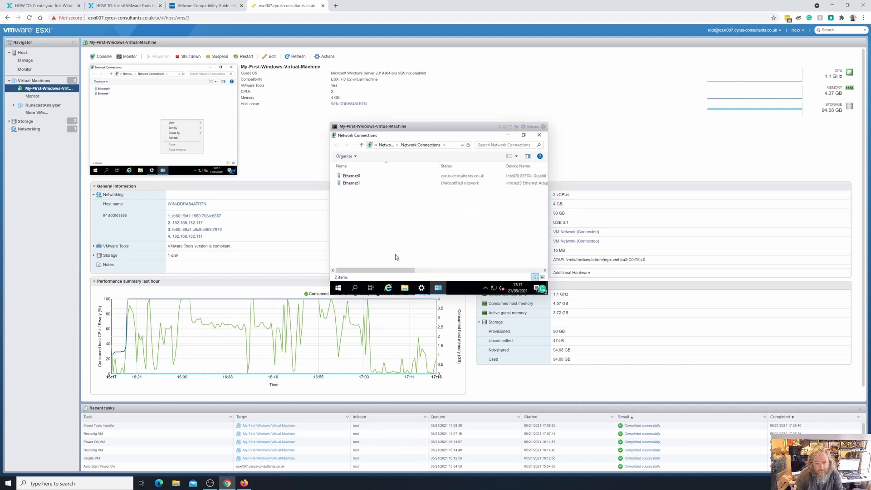
drag(407, 270, 422, 270)
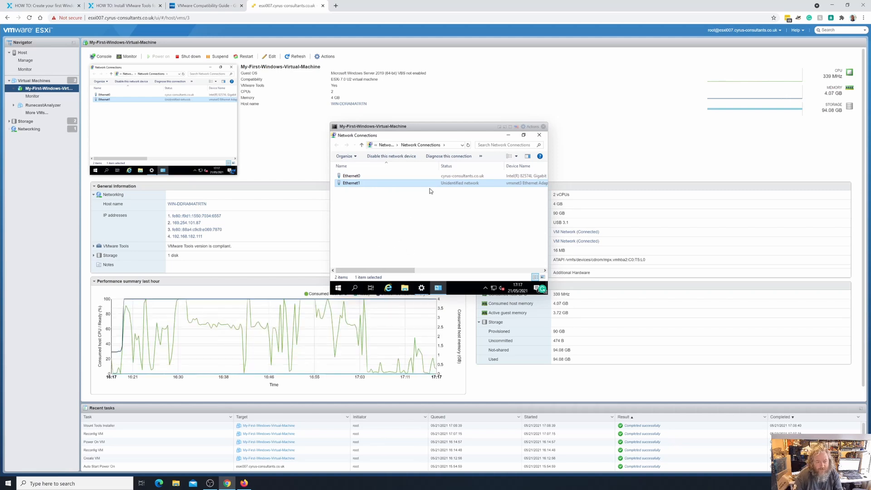
click(338, 288)
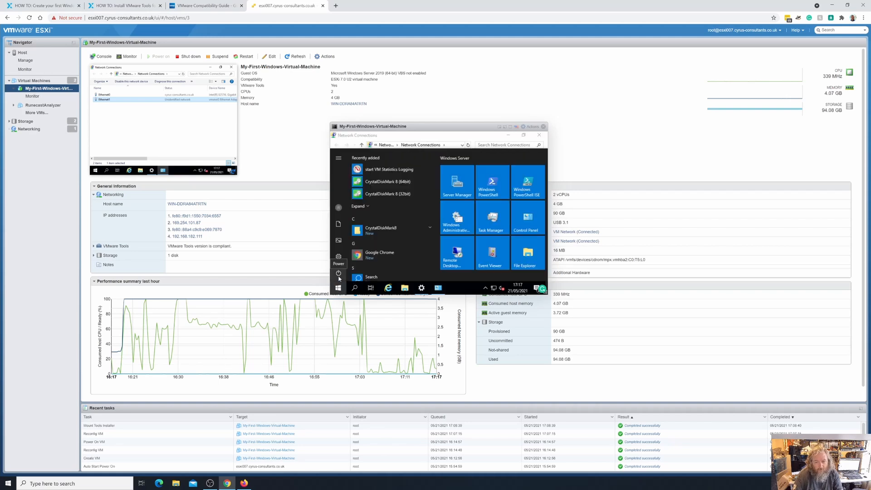
click(438, 134)
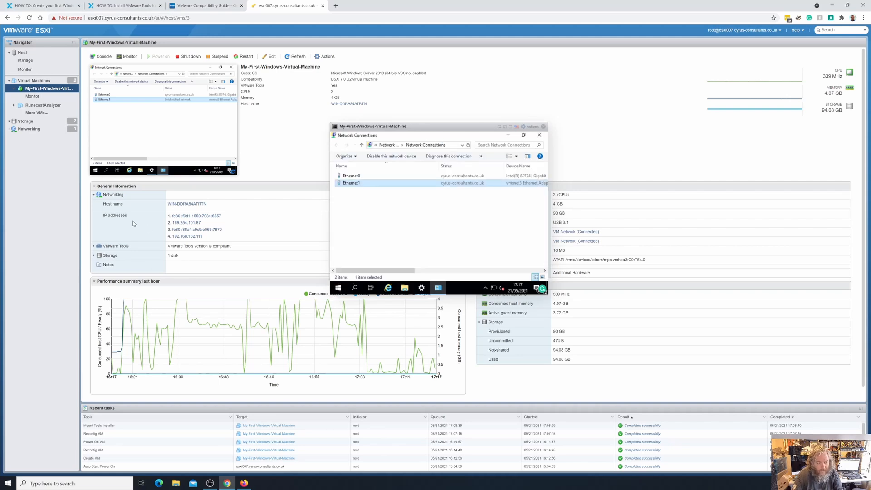
- Remove Network Adapter 1 from My-First-Windows-Virtual-Machine and save the virtual machine's settings
right_click(50, 89)
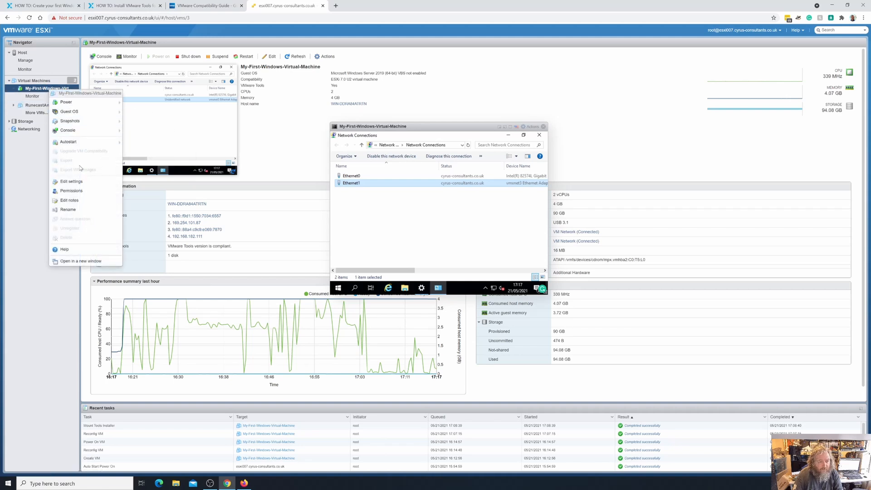
click(72, 182)
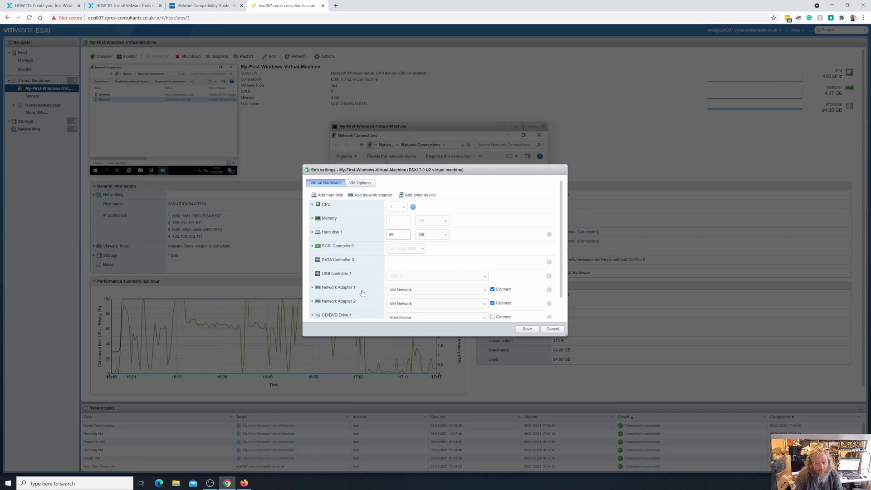
click(550, 290)
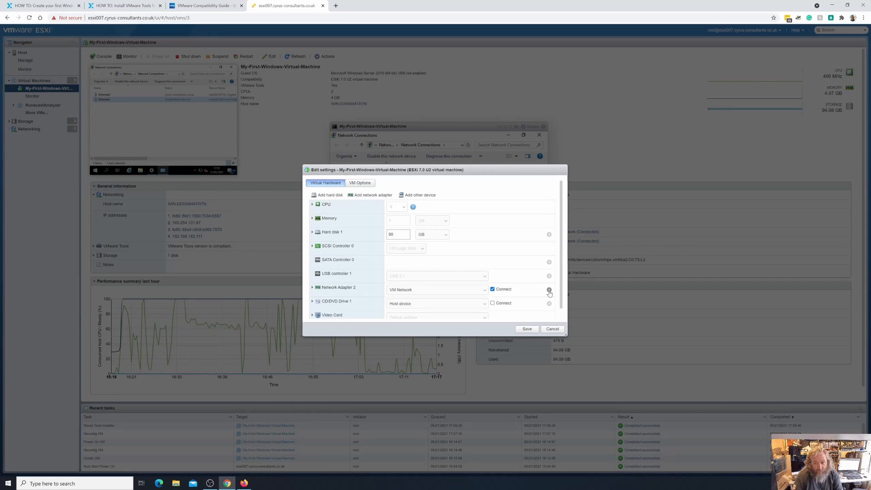
click(527, 329)
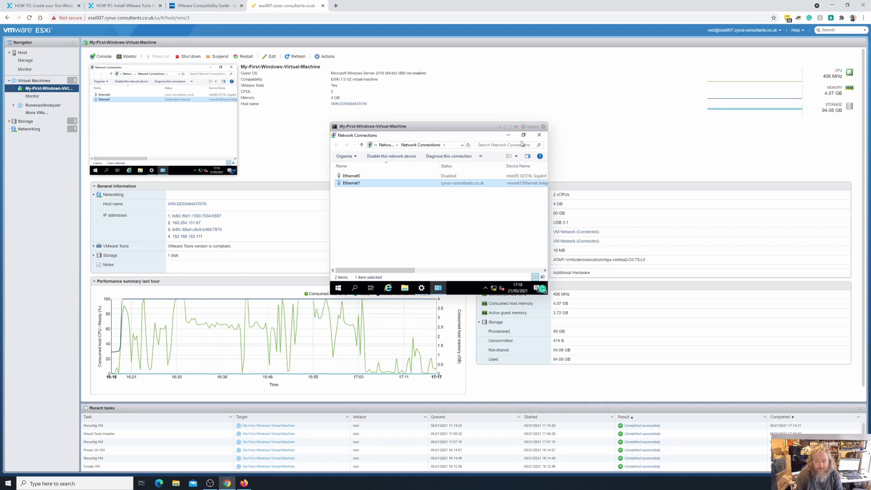
- Close Network Connections, shut down the guest with the reason Other (Unplanned), and close its console
click(534, 137)
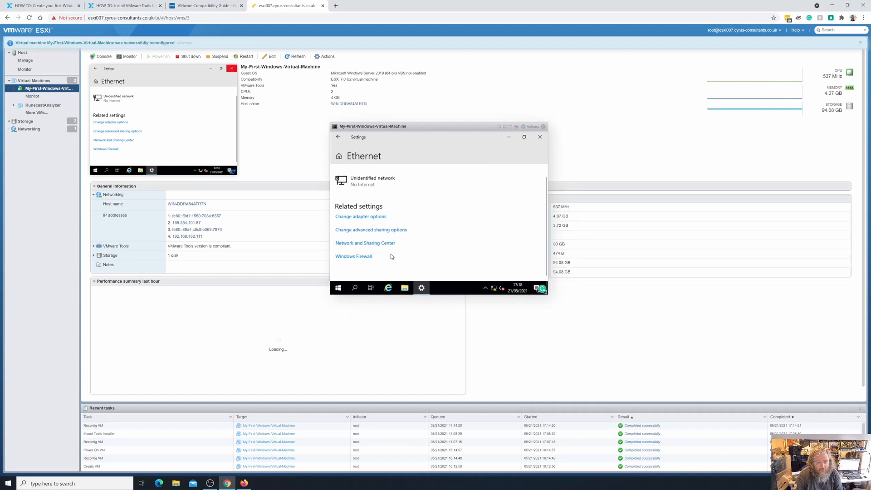
click(338, 288)
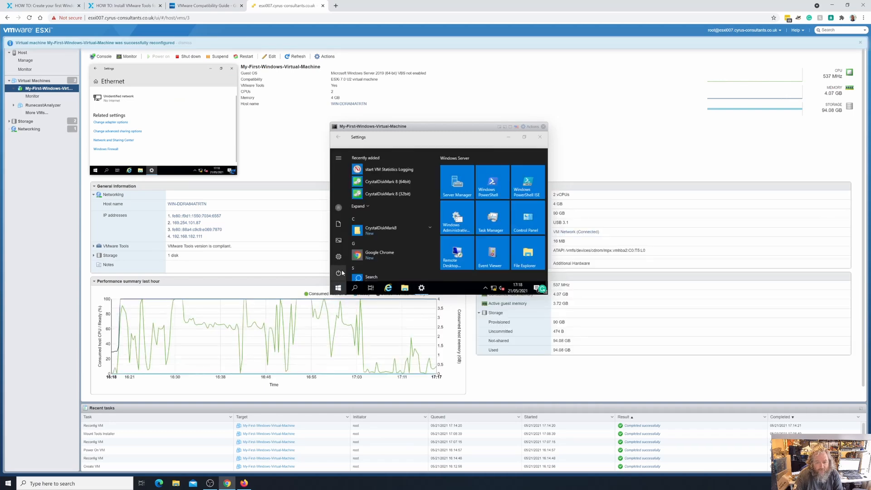
click(338, 273)
click(356, 244)
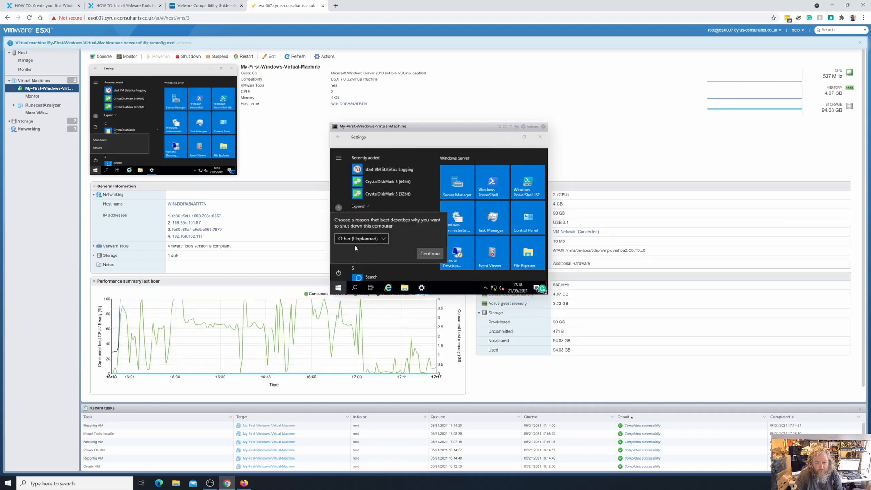
click(431, 253)
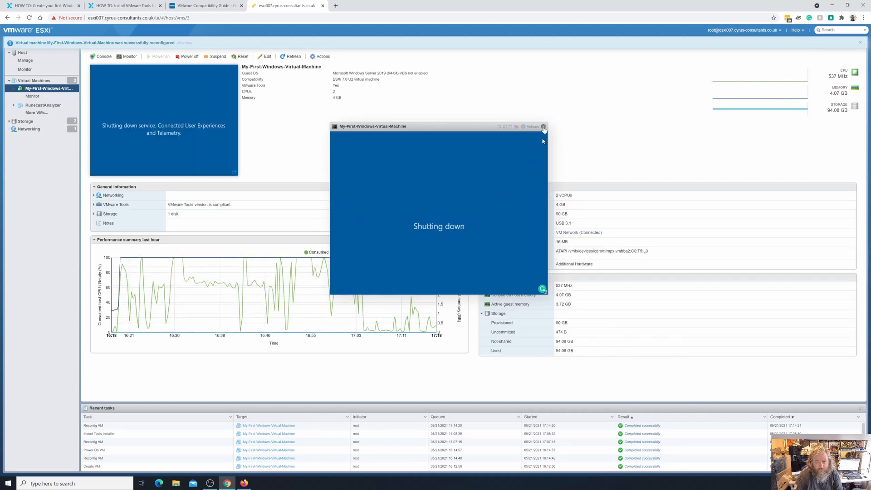
click(544, 127)
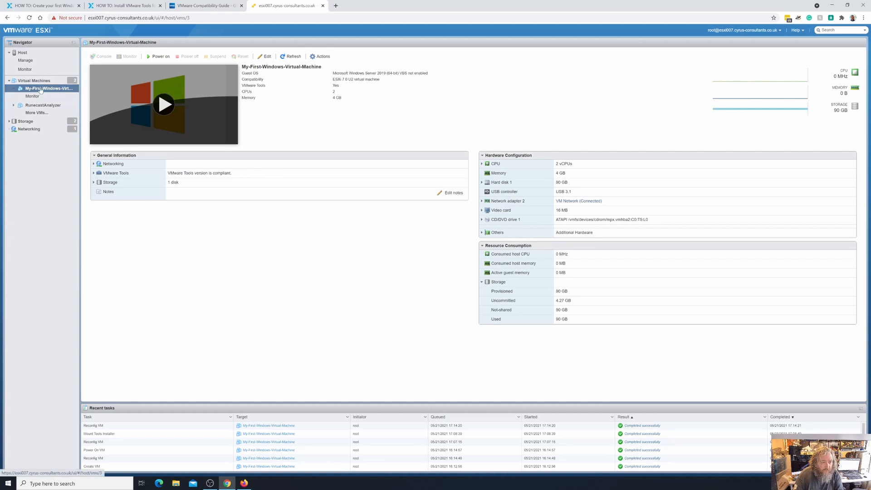
- In the virtual machine's hardware settings, set the video card to Specify custom settings
right_click(40, 89)
click(68, 182)
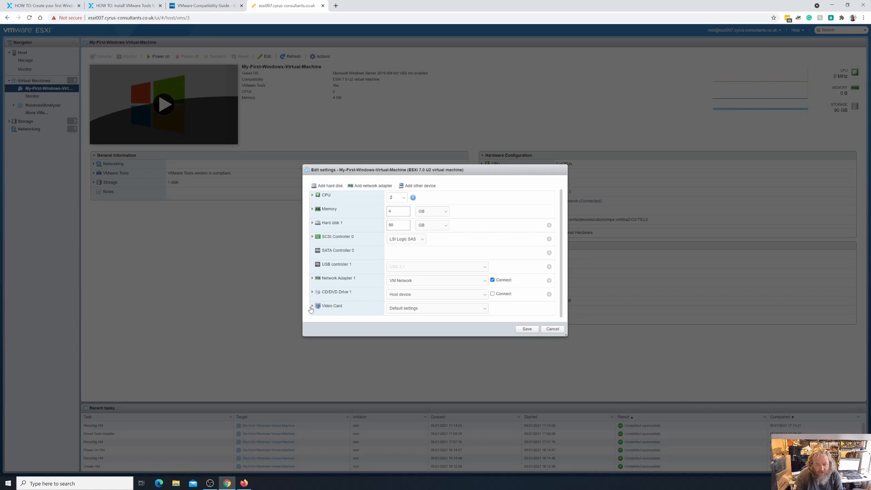
click(312, 307)
scroll(364, 295, down, 2)
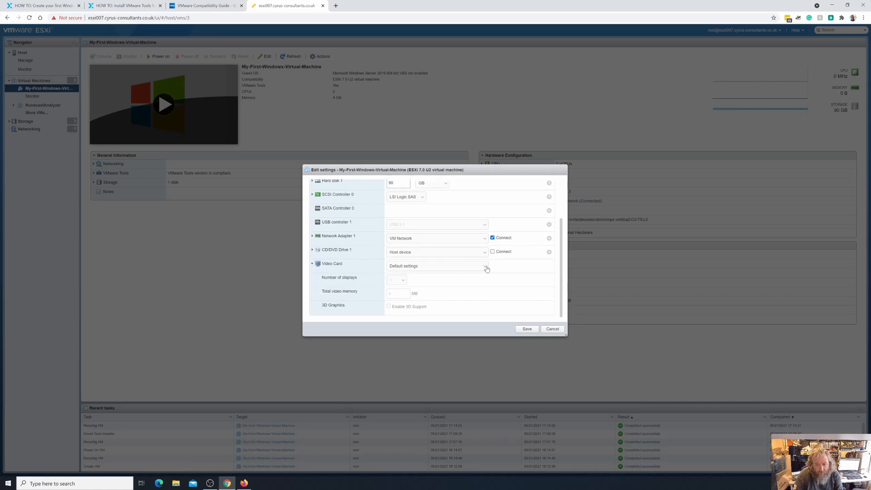
click(453, 267)
click(458, 272)
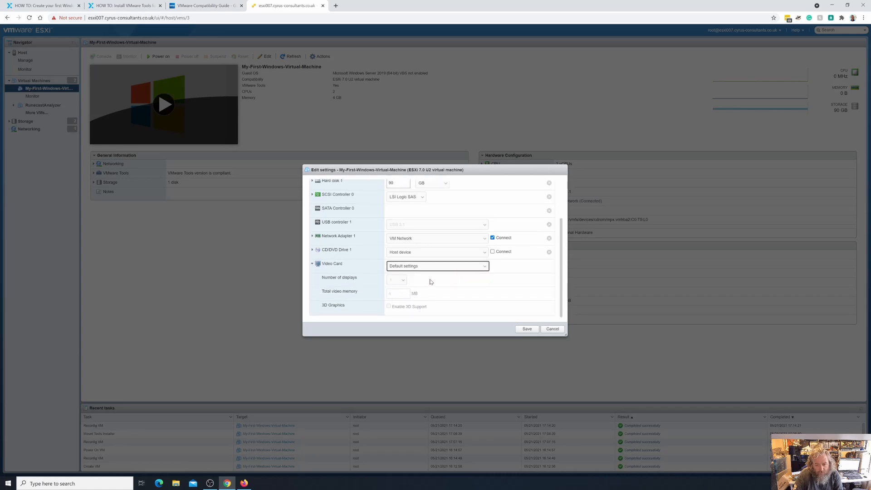
click(479, 271)
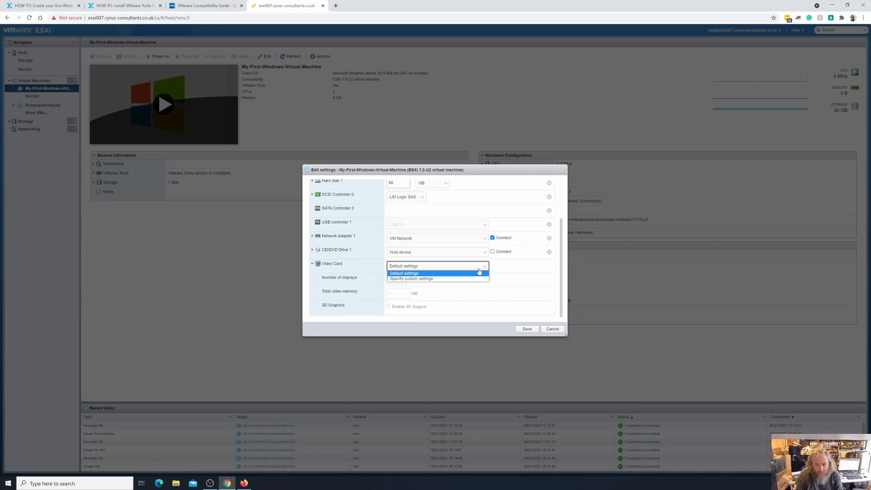
click(479, 272)
click(478, 268)
click(462, 279)
- Keep the video card at 1 display, set its total video memory to 8 MB, and save the virtual machine's settings
click(398, 280)
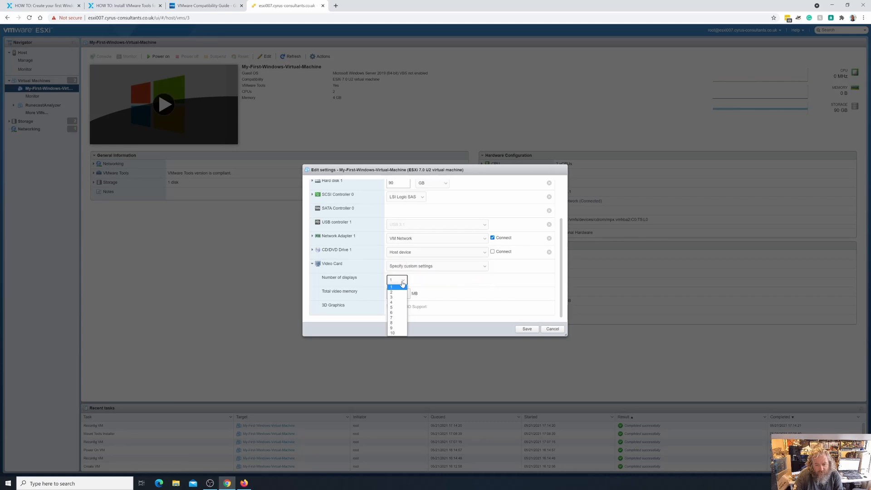
click(395, 286)
click(403, 295)
key(BackSpace)
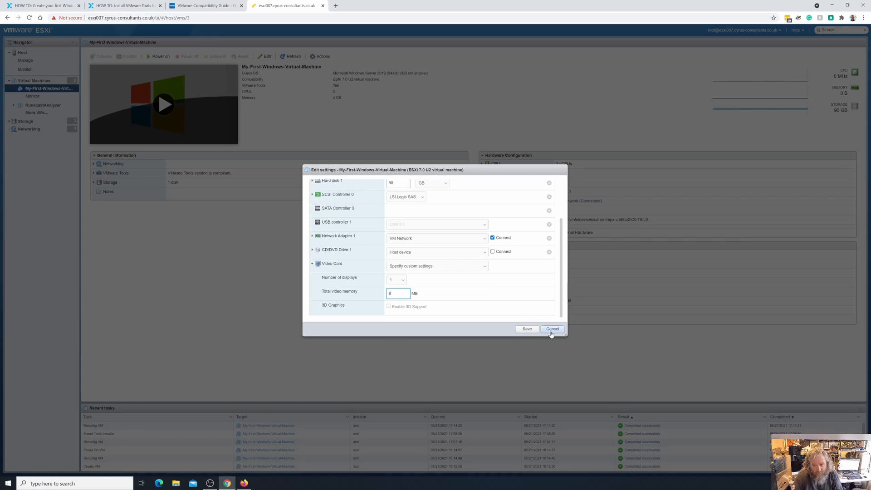
click(527, 329)
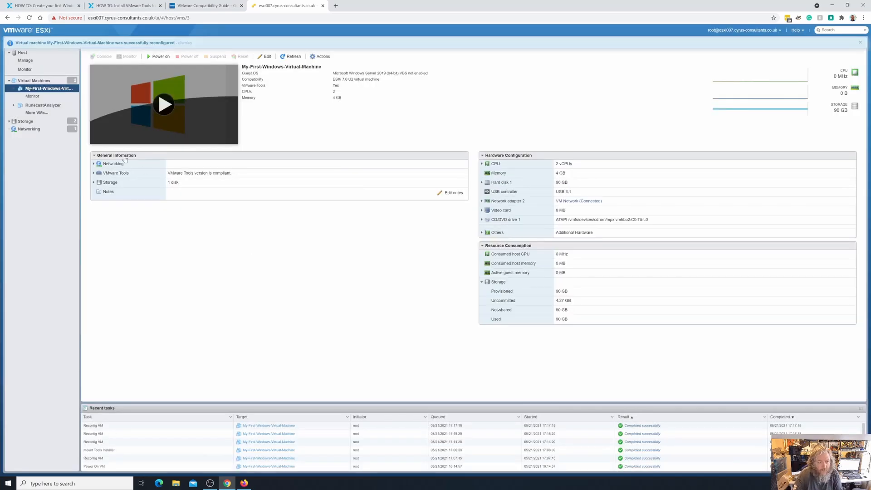
- Power on the virtual machine with its console open and send Ctrl-Alt-Delete to the guest OS
click(164, 104)
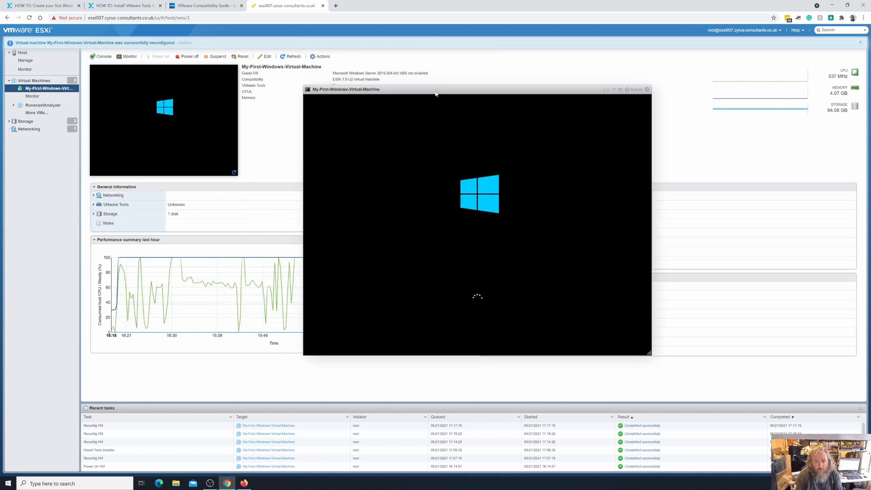
drag(441, 90, 413, 101)
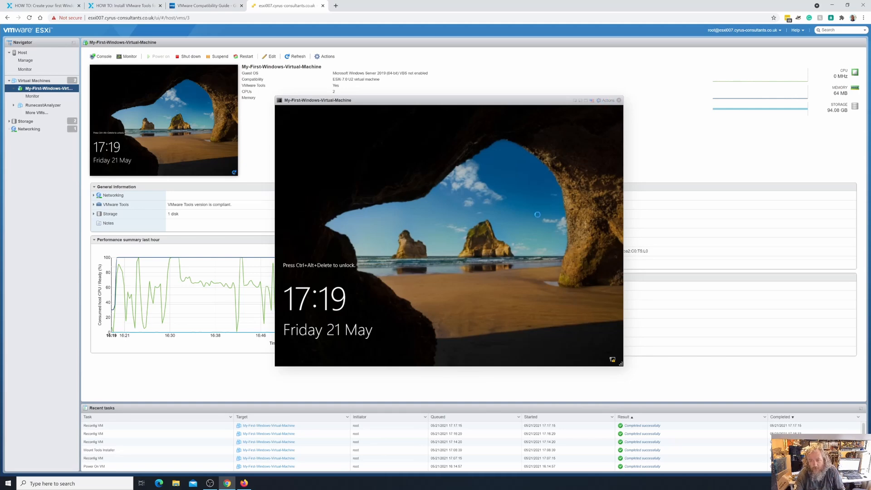
click(608, 101)
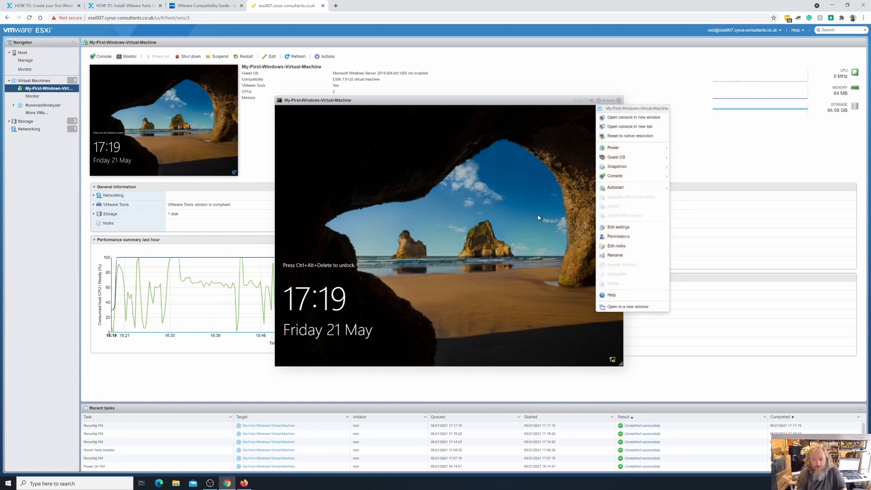
mouse_move(636, 159)
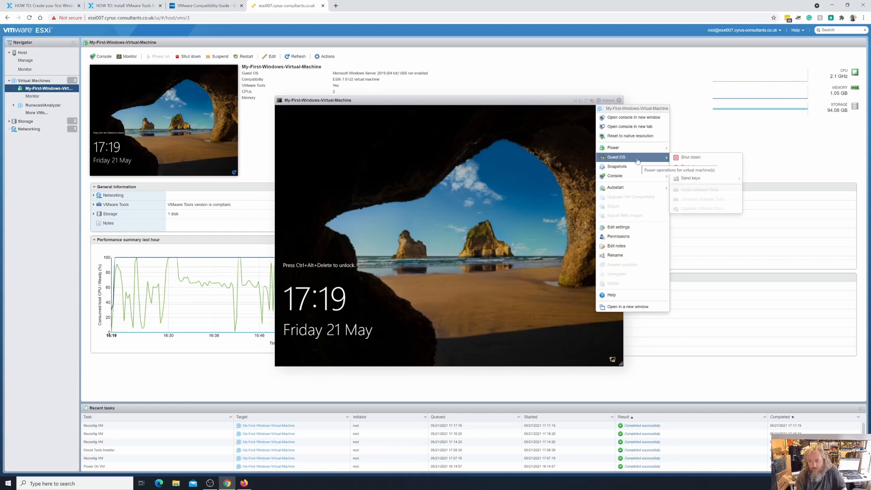
mouse_move(691, 179)
click(734, 180)
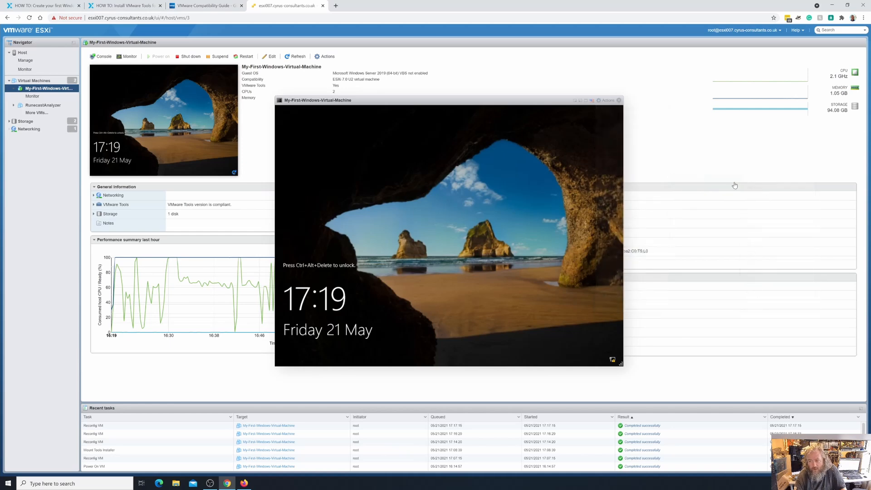
- Send Ctrl-Alt-Delete to the guest OS from its console to unlock the Windows lock screen
click(610, 101)
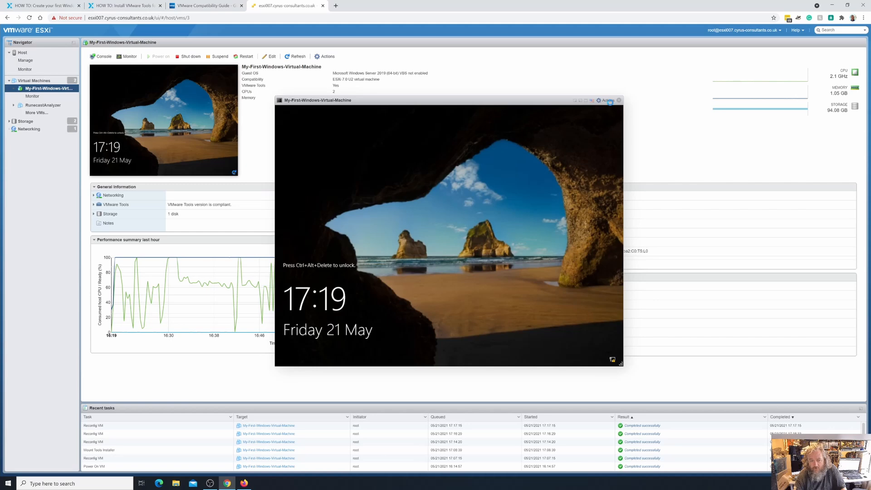
click(608, 101)
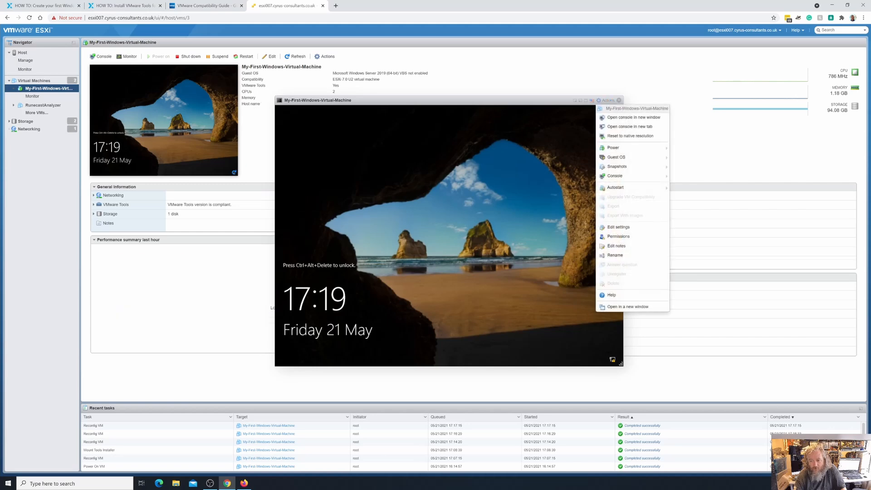
mouse_move(631, 158)
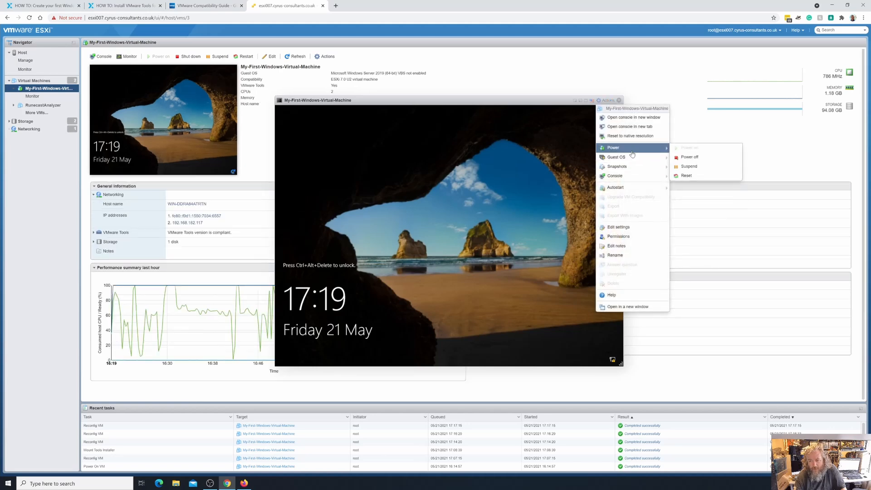
mouse_move(628, 190)
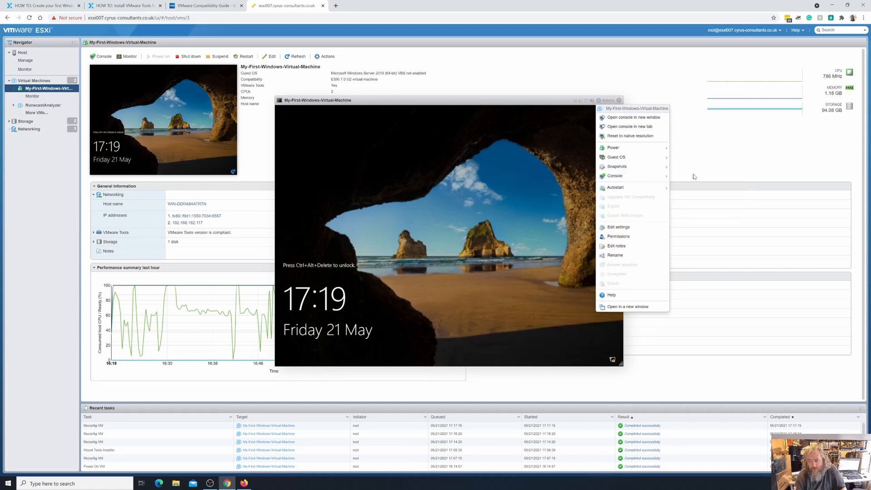
mouse_move(703, 177)
click(773, 179)
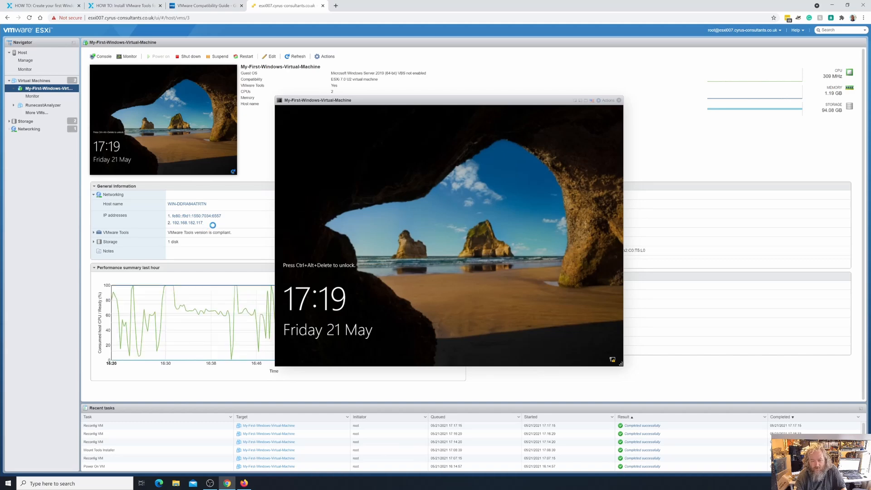
click(607, 100)
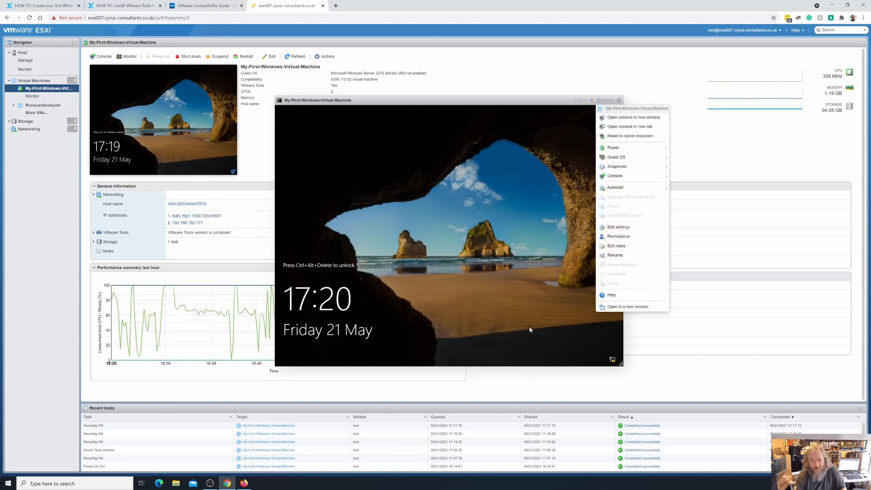
mouse_move(637, 157)
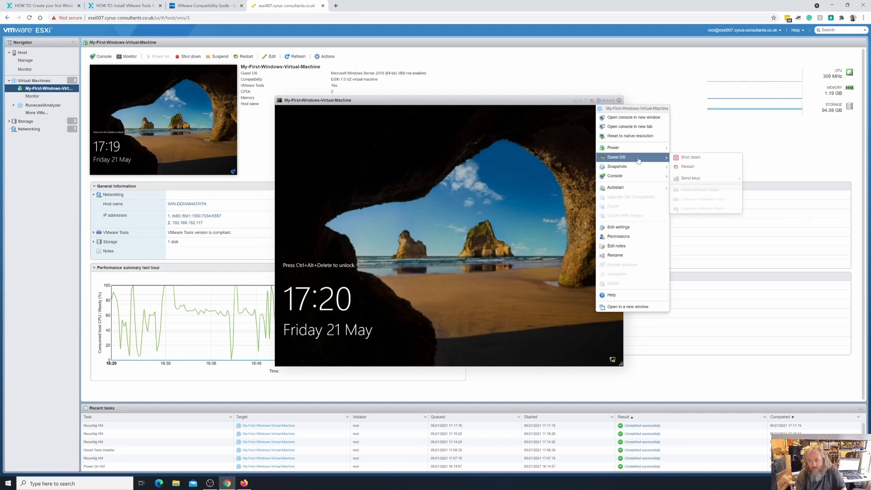
mouse_move(691, 178)
click(769, 179)
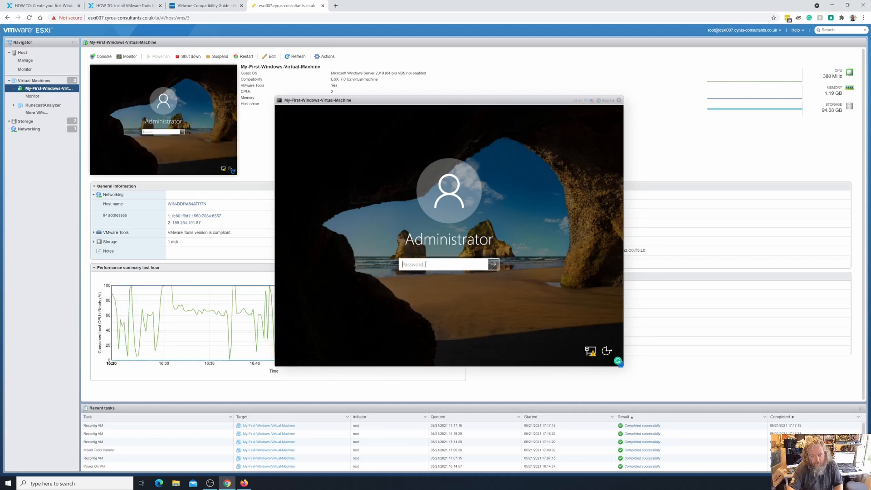
- Enter the Administrator account password and sign in to the Windows guest
key(Return)
click(441, 276)
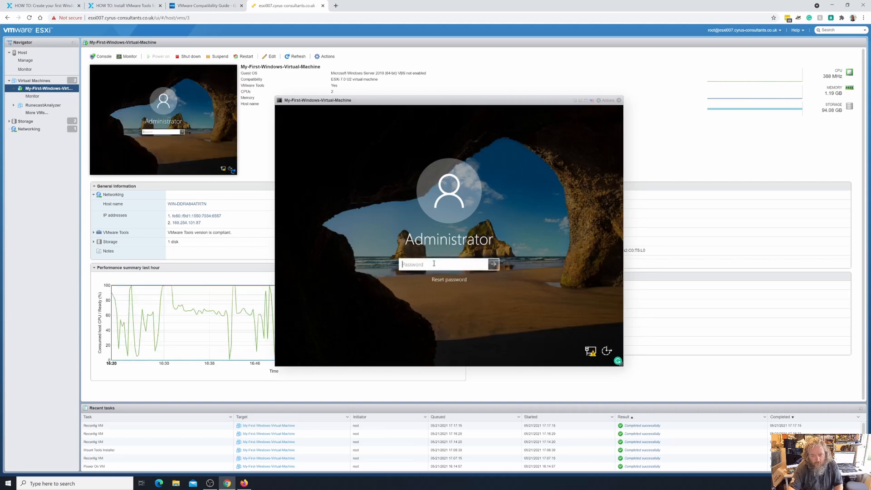
text(•••••••••••)
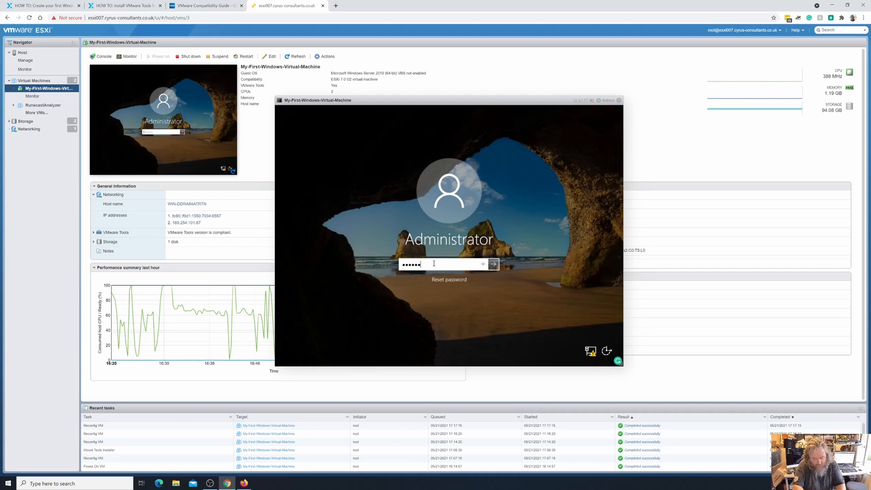
key(BackSpace)
key(BackSpace)
key(BackSpace)
key(BackSpace)
key(BackSpace)
key(BackSpace)
key(BackSpace)
key(BackSpace)
key(BackSpace)
key(BackSpace)
key(BackSpace)
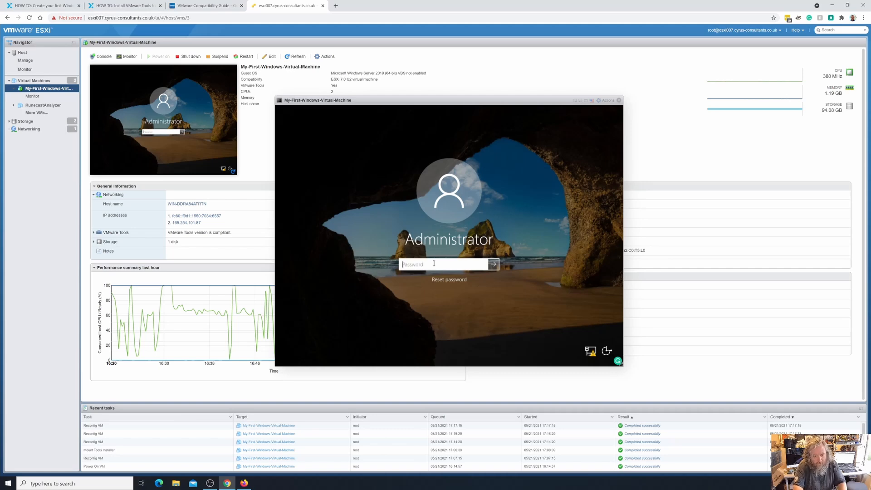
text(••••••••)
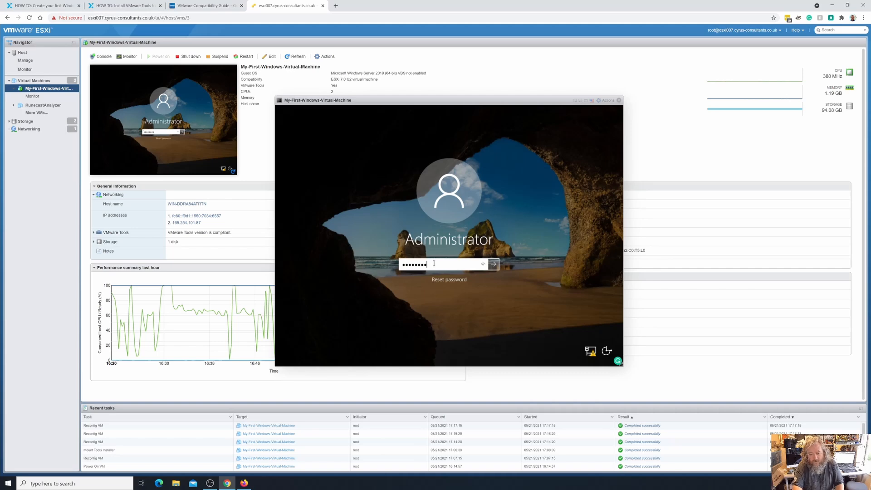
key(BackSpace)
key(BackSpace)
key(BackSpace)
key(BackSpace)
key(BackSpace)
key(BackSpace)
key(BackSpace)
key(BackSpace)
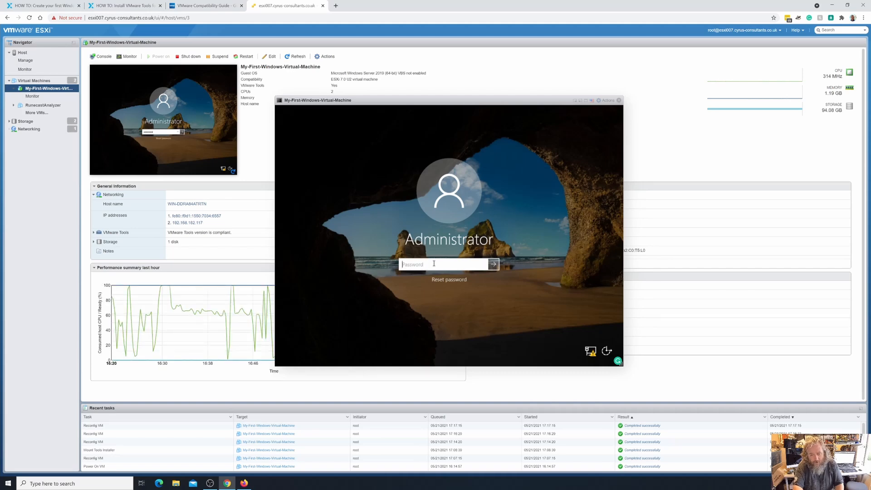
text(•••••••••••)
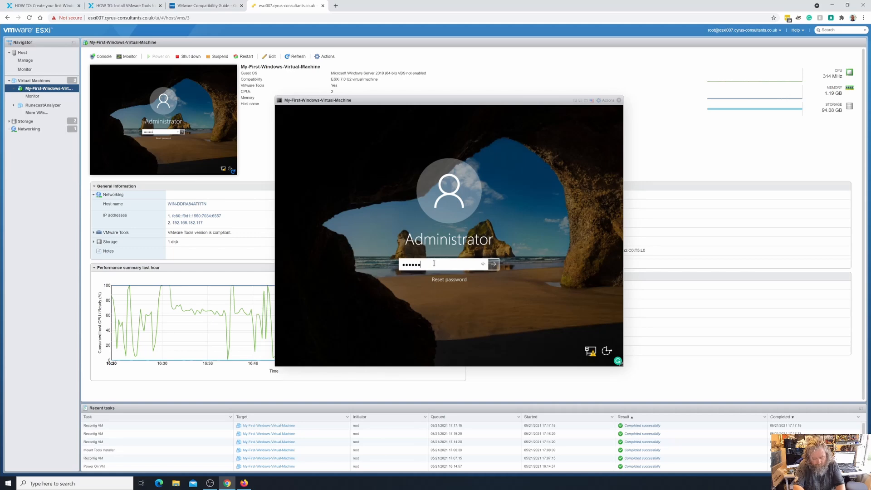
text(•••)
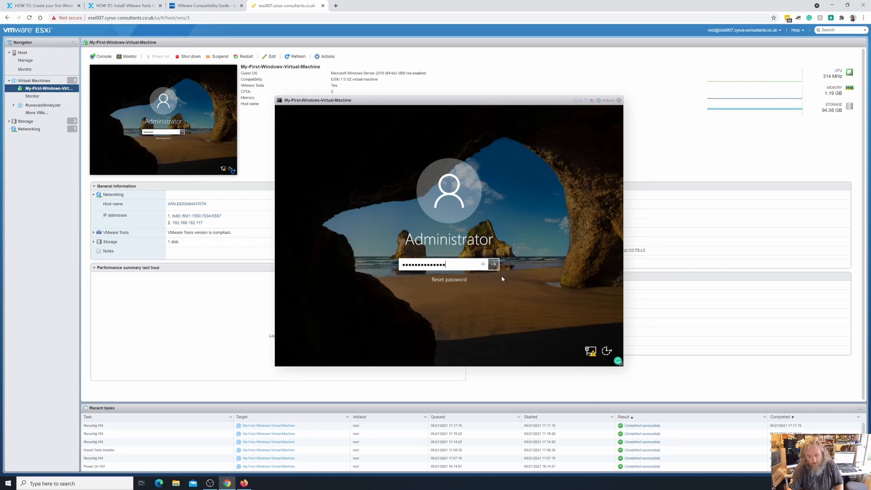
click(497, 268)
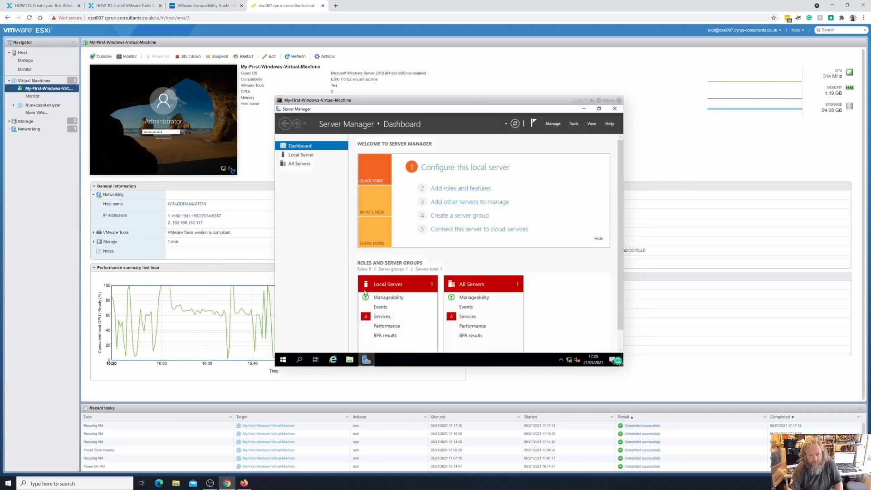
- Open a Command Prompt in the guest by running cmd
right_click(283, 360)
click(283, 359)
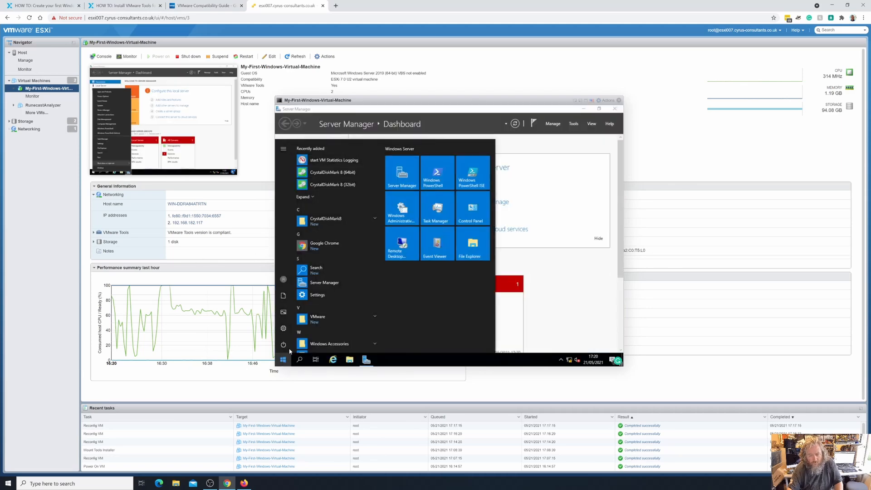
right_click(283, 359)
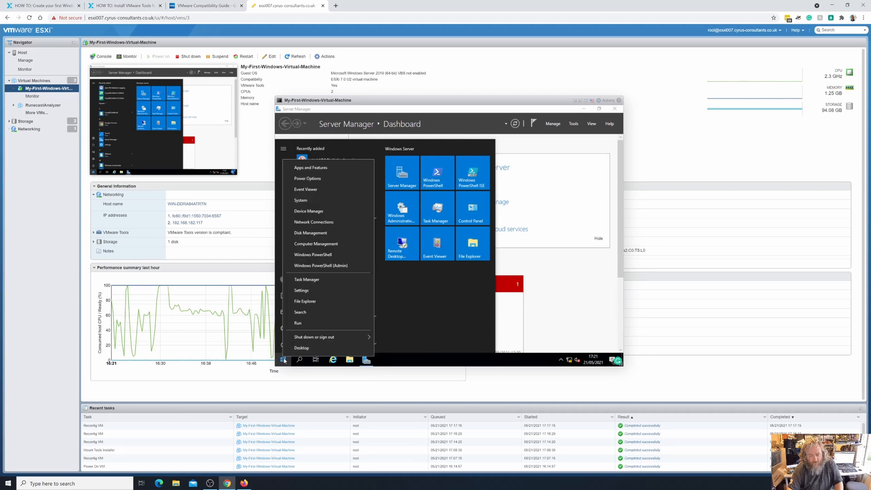
click(303, 325)
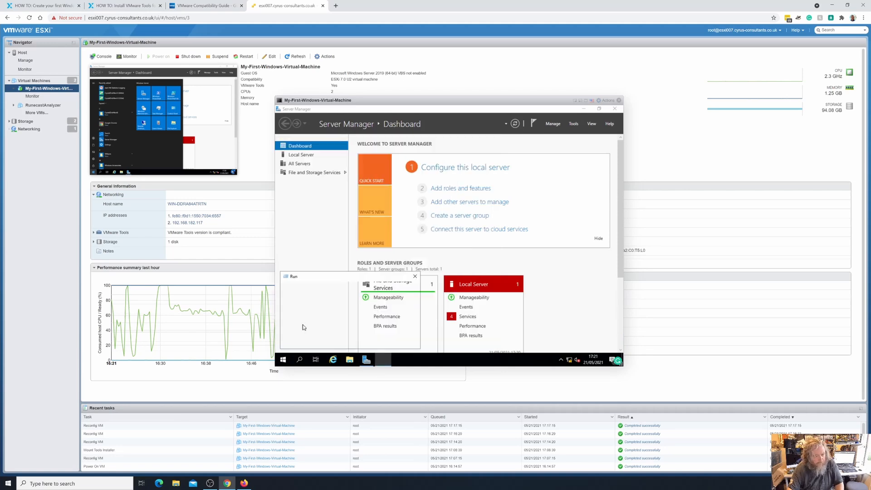
text(cmd)
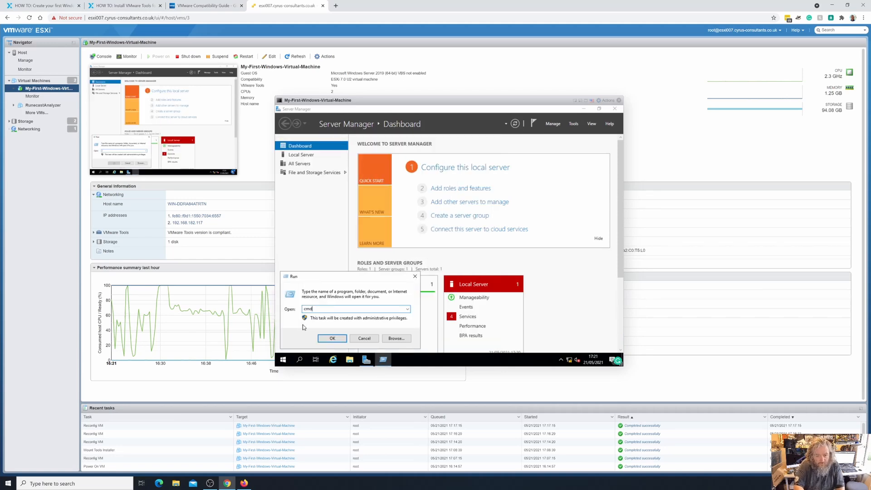
key(Return)
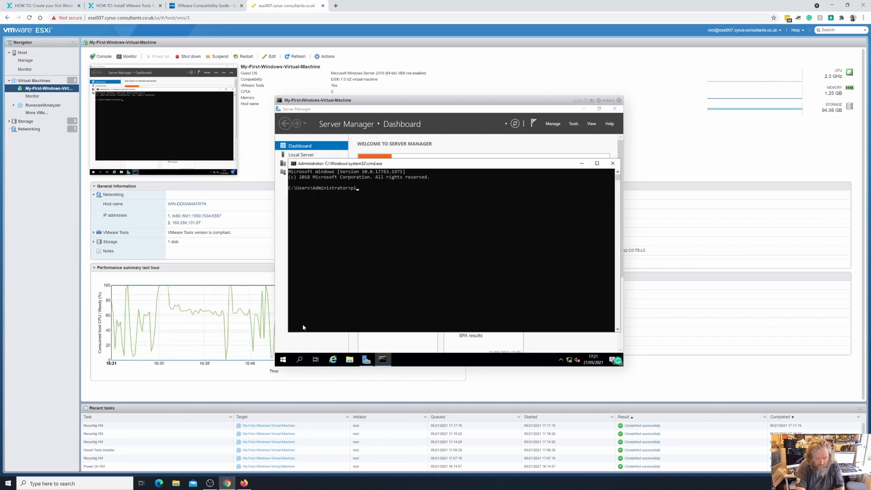
text(ping 192.168)
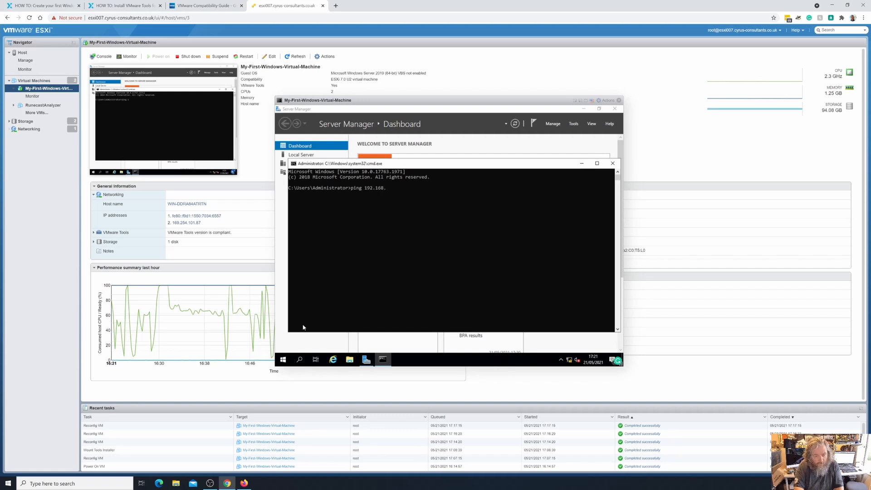
text(.)
key(BackSpace)
key(BackSpace)
key(BackSpace)
key(BackSpace)
key(BackSpace)
key(BackSpace)
key(BackSpace)
key(BackSpace)
key(BackSpace)
key(BackSpace)
key(BackSpace)
key(BackSpace)
key(BackSpace)
- Run ipconfig in the Command Prompt to check the guest's IP configuration
text(ip)
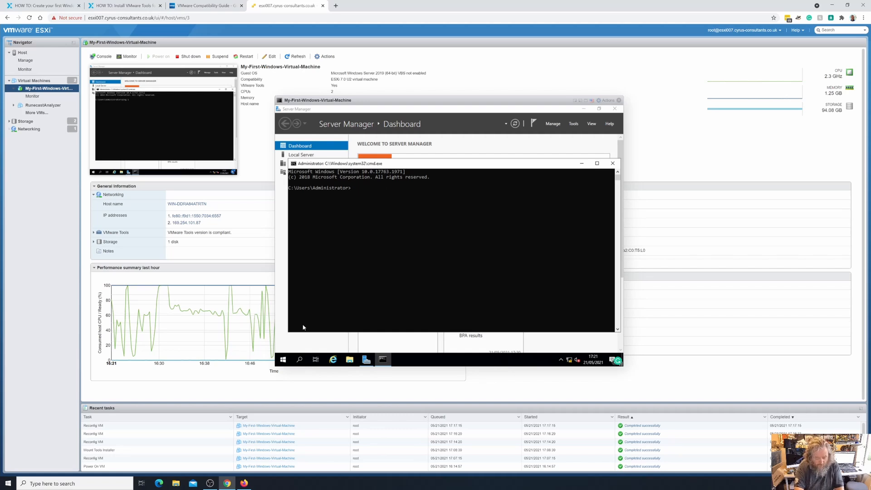
text(conf)
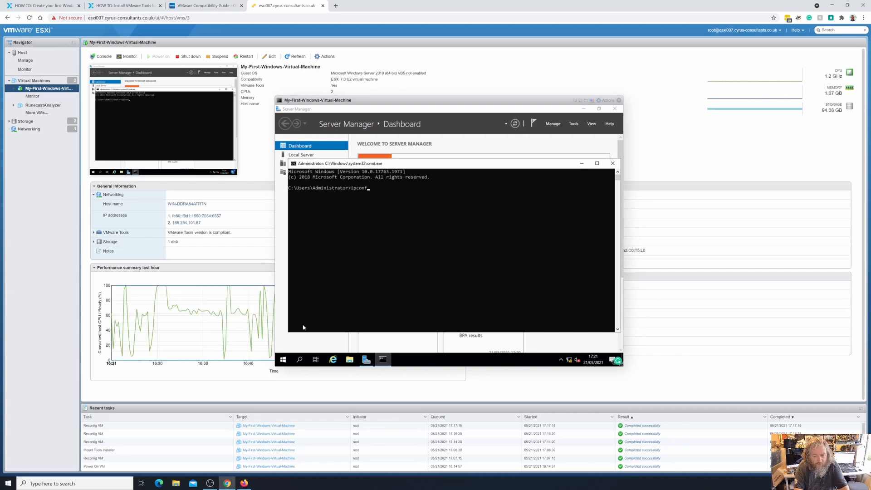
key(Escape)
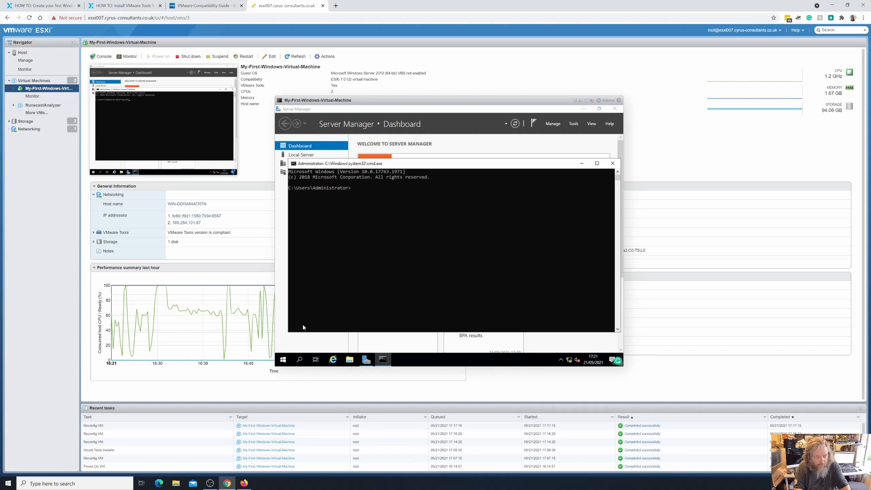
key(F4)
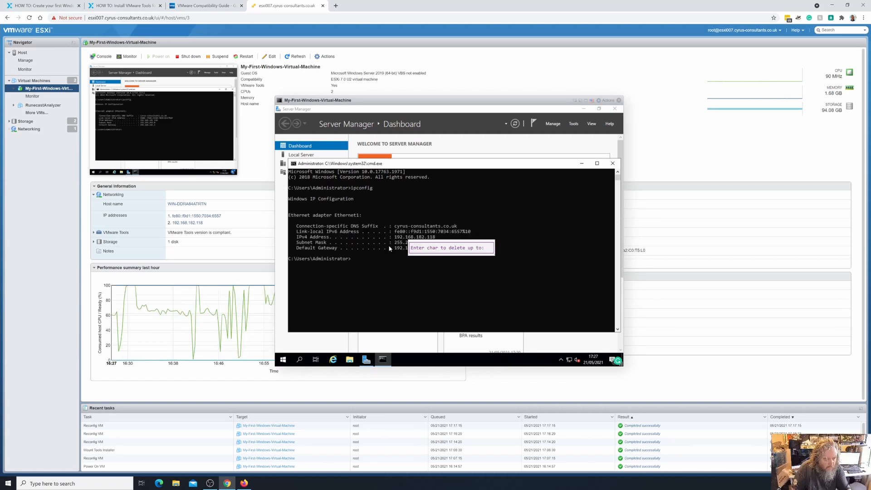
click(391, 290)
key(Escape)
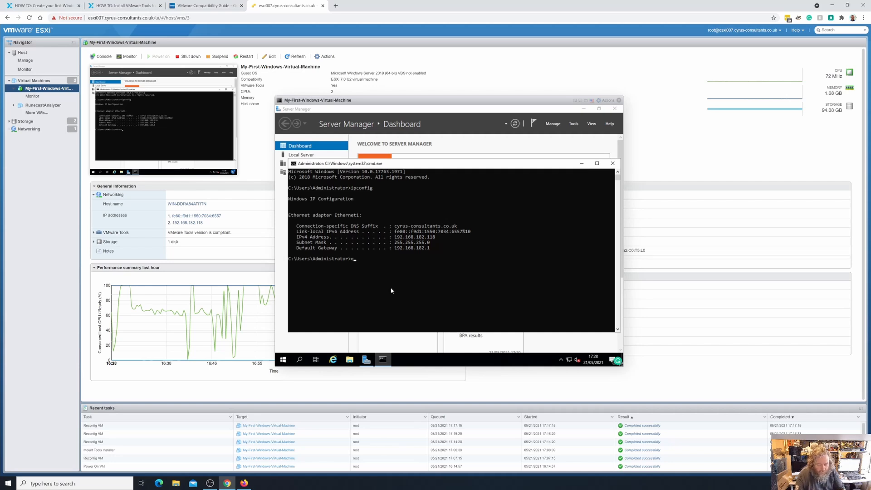
- Exit the Command Prompt and close Server Manager to return to the guest's desktop
text(xit)
key(Return)
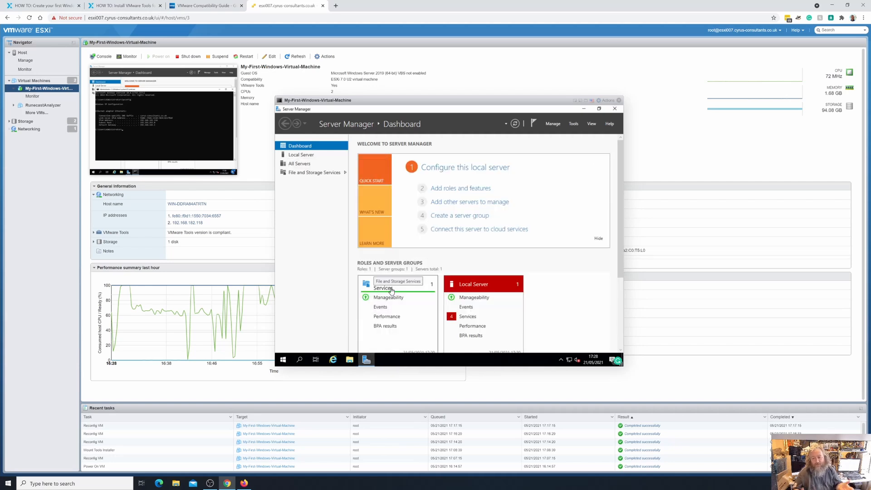
click(615, 109)
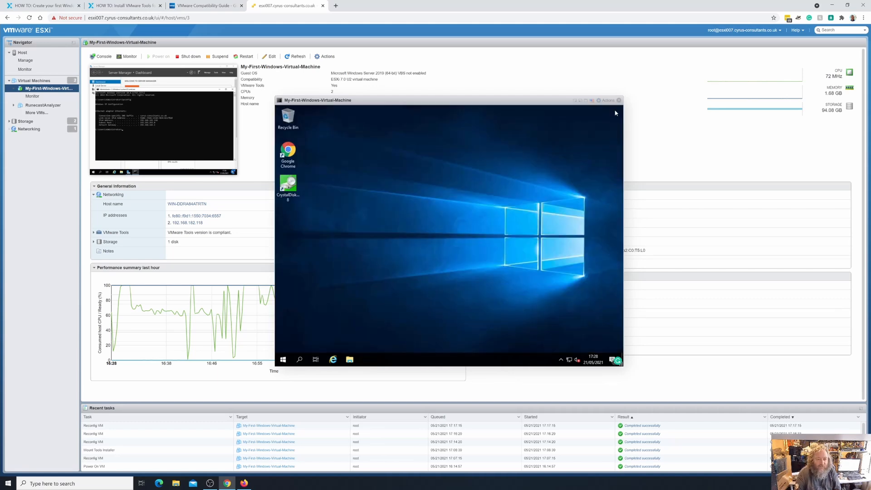